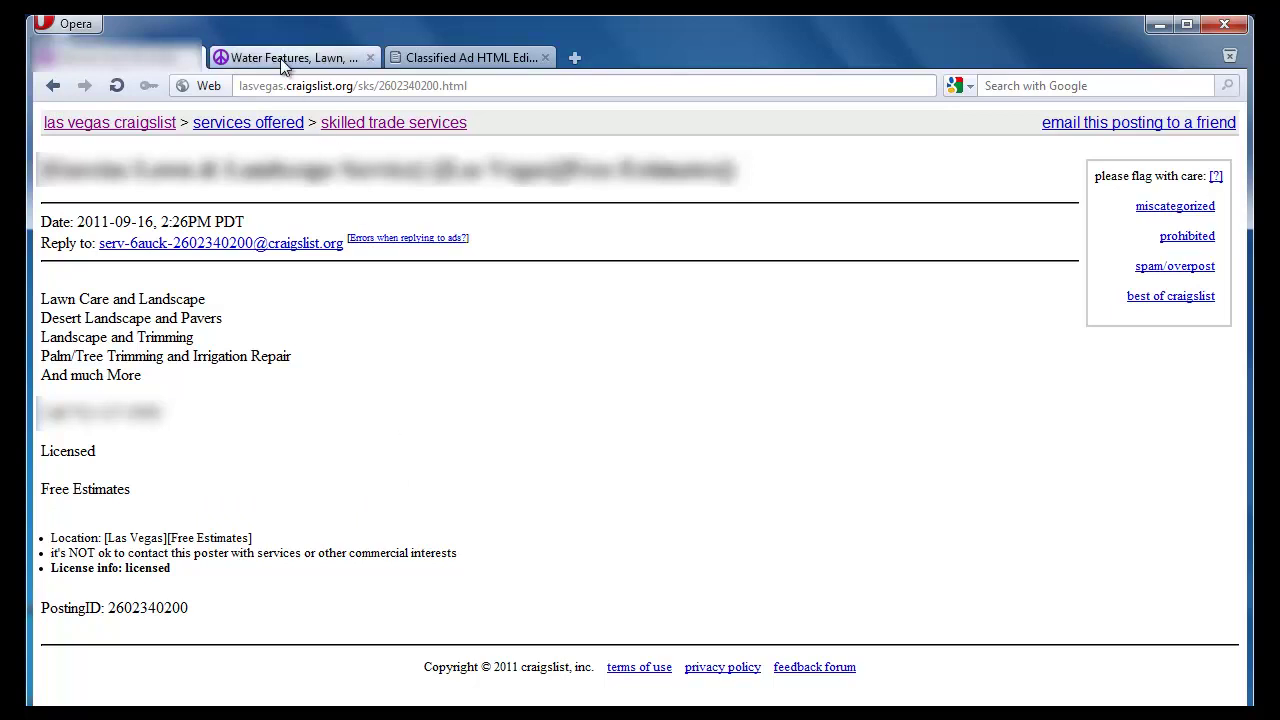
Examine the Water Features landscaping ad on Craigslist, including its headline, services list, photo, contact box and links
left_click(232, 58)
scroll(140, 380, "up", 3)
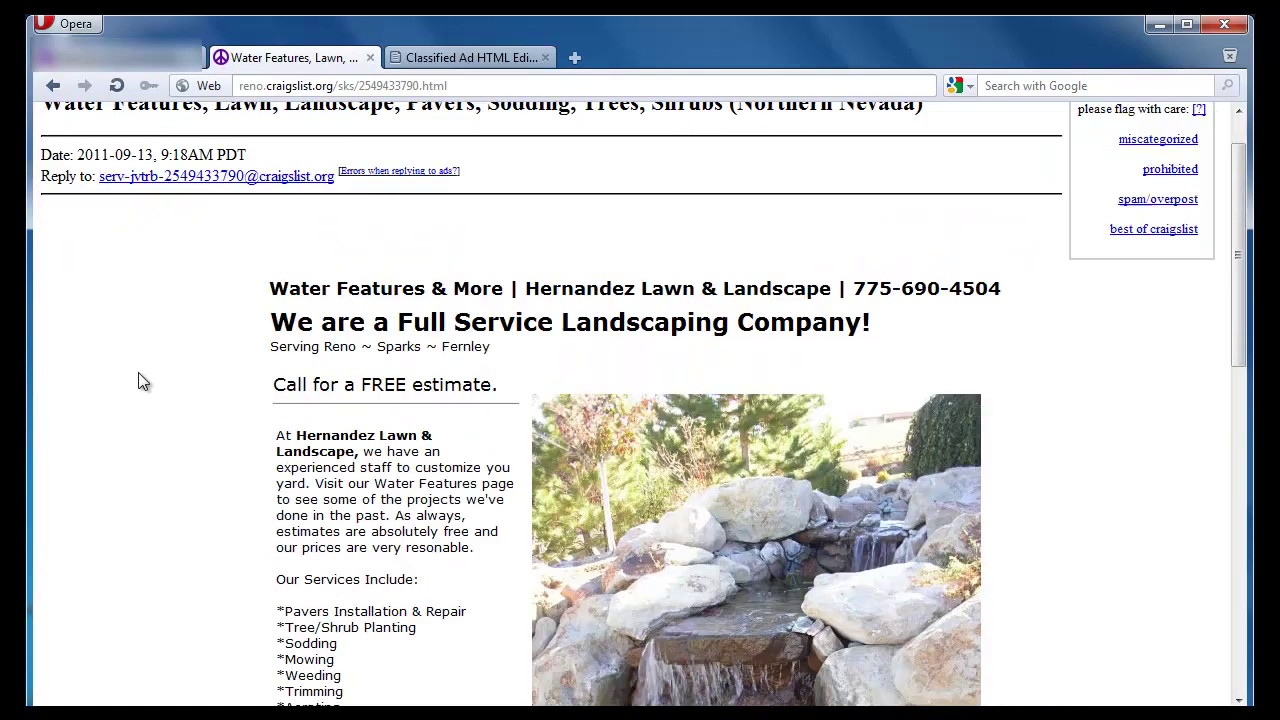
scroll(140, 380, "down", 2)
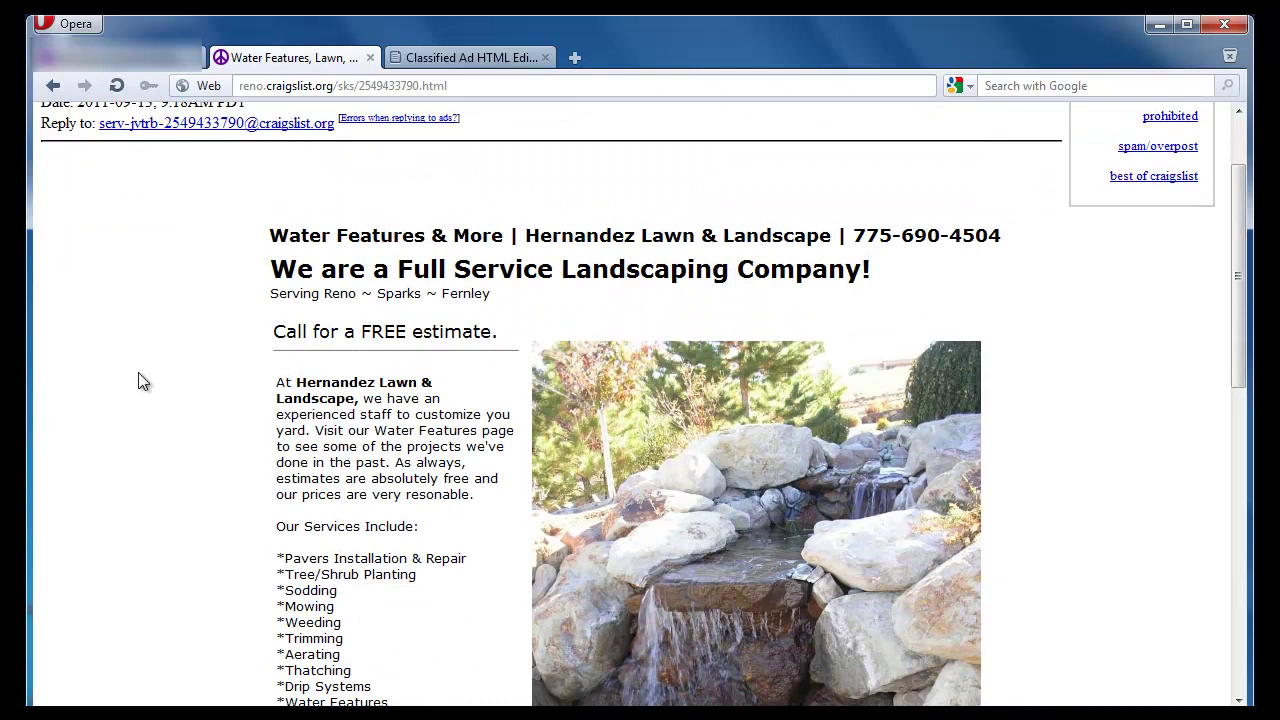
scroll(140, 380, "down", 3)
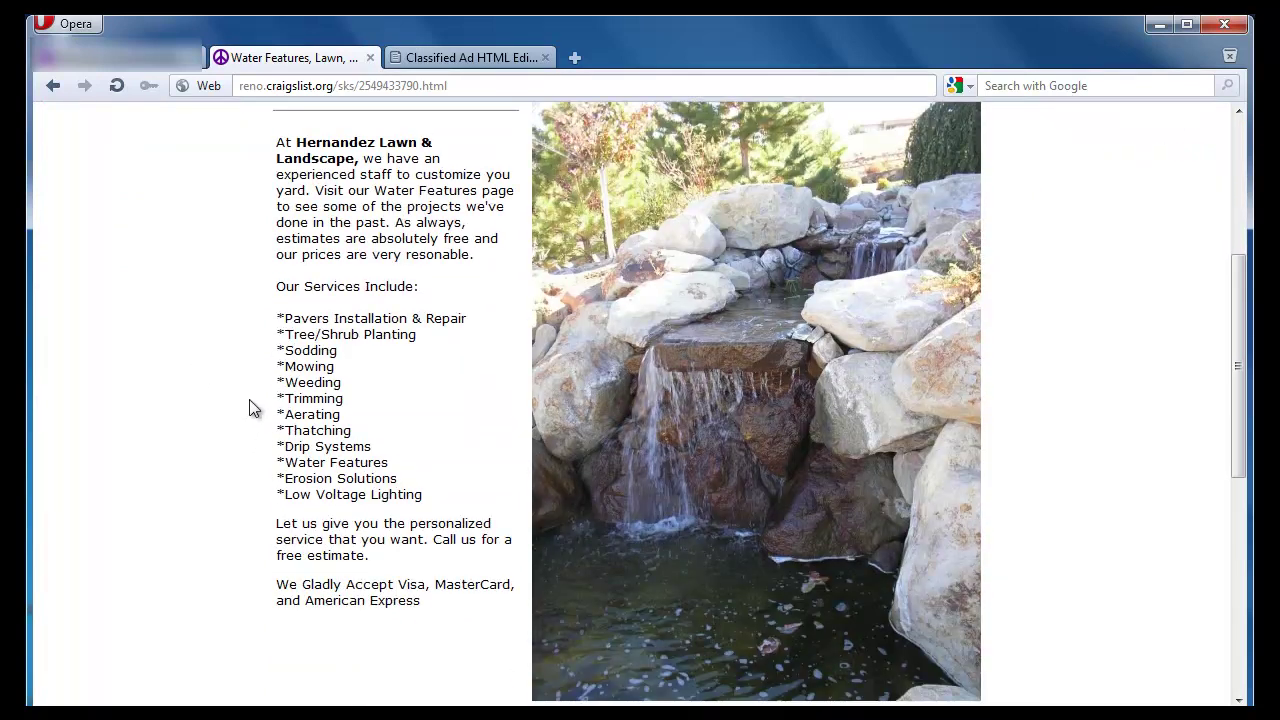
scroll(249, 408, "up", 1)
scroll(250, 403, "up", 1)
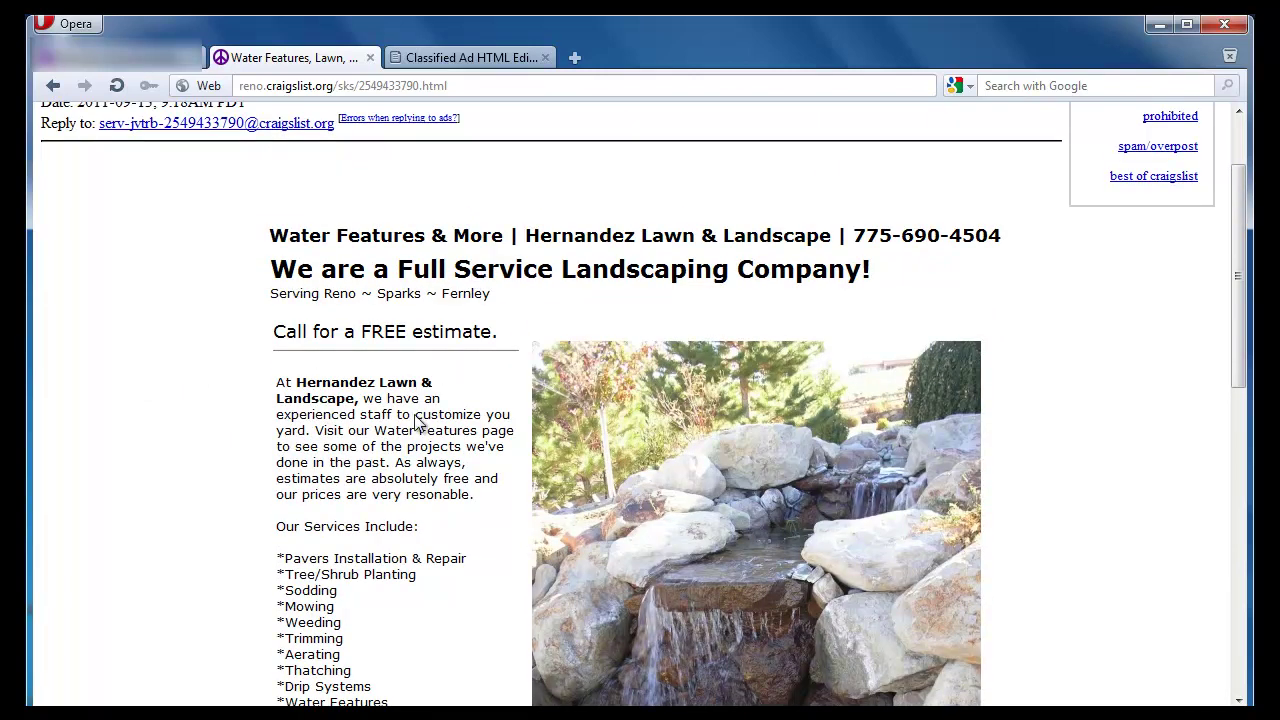
scroll(414, 420, "down", 4)
scroll(414, 423, "down", 1)
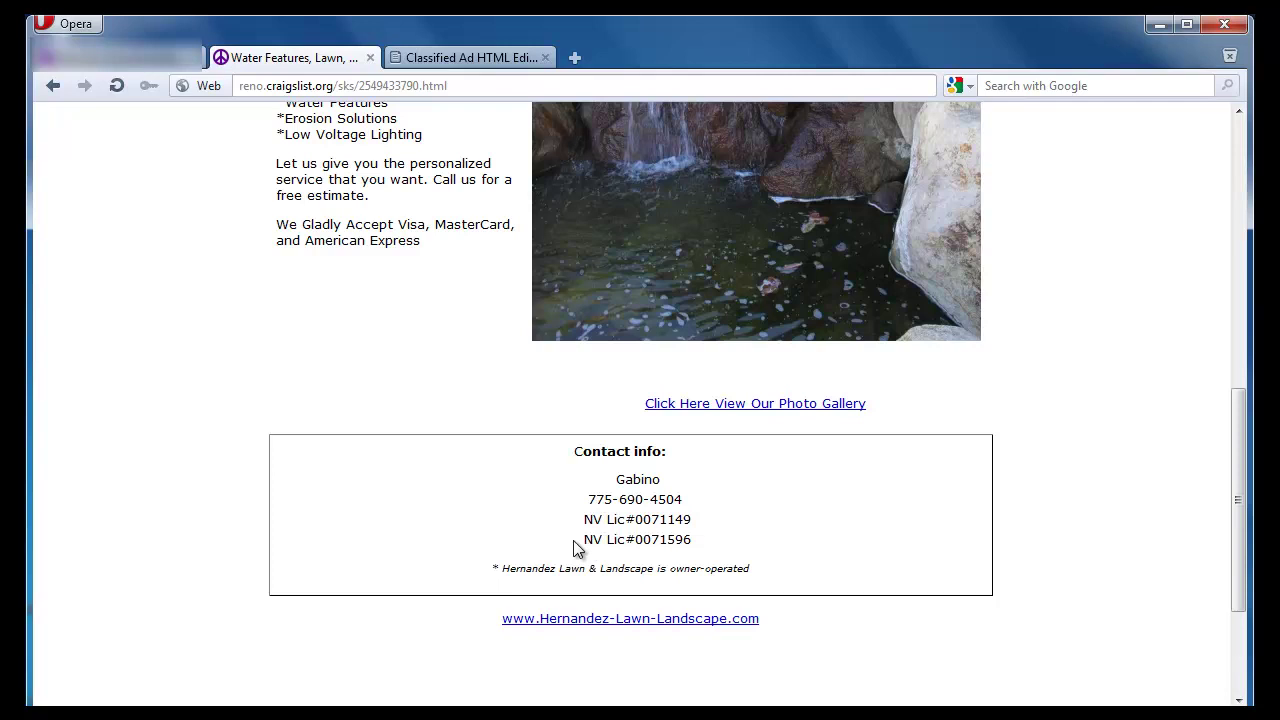
scroll(574, 541, "down", 1)
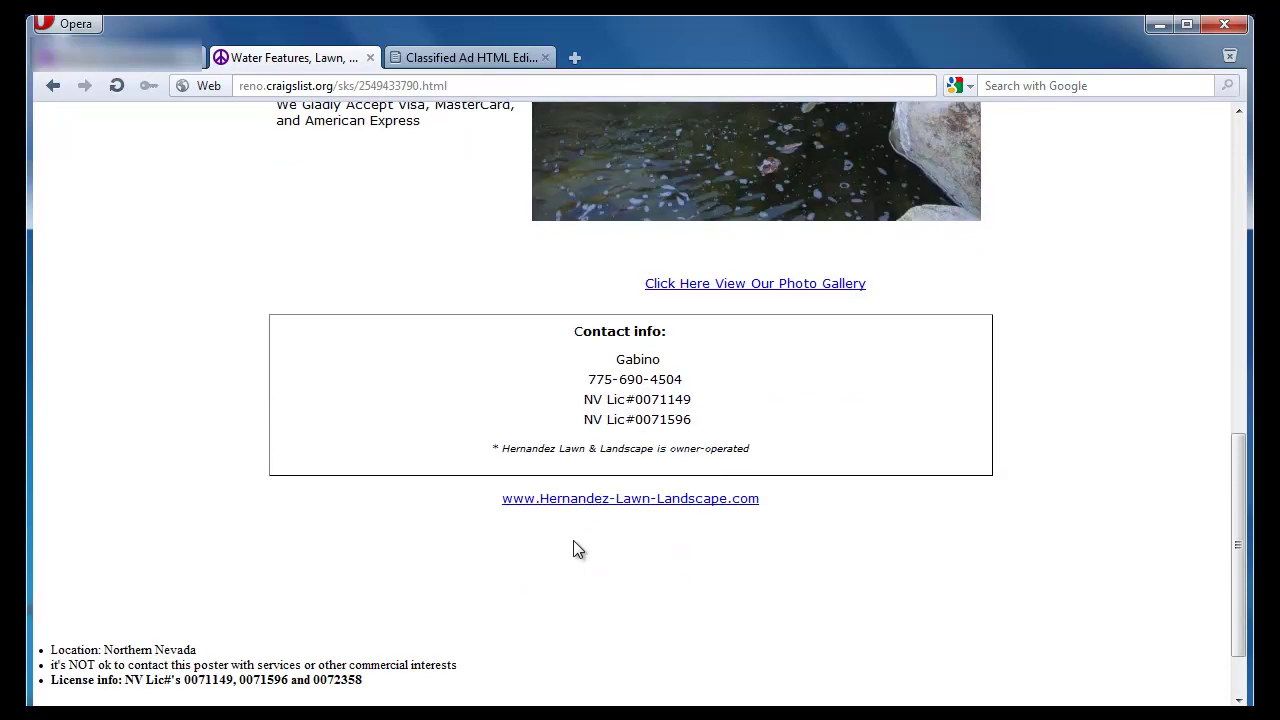
scroll(594, 545, "up", 1)
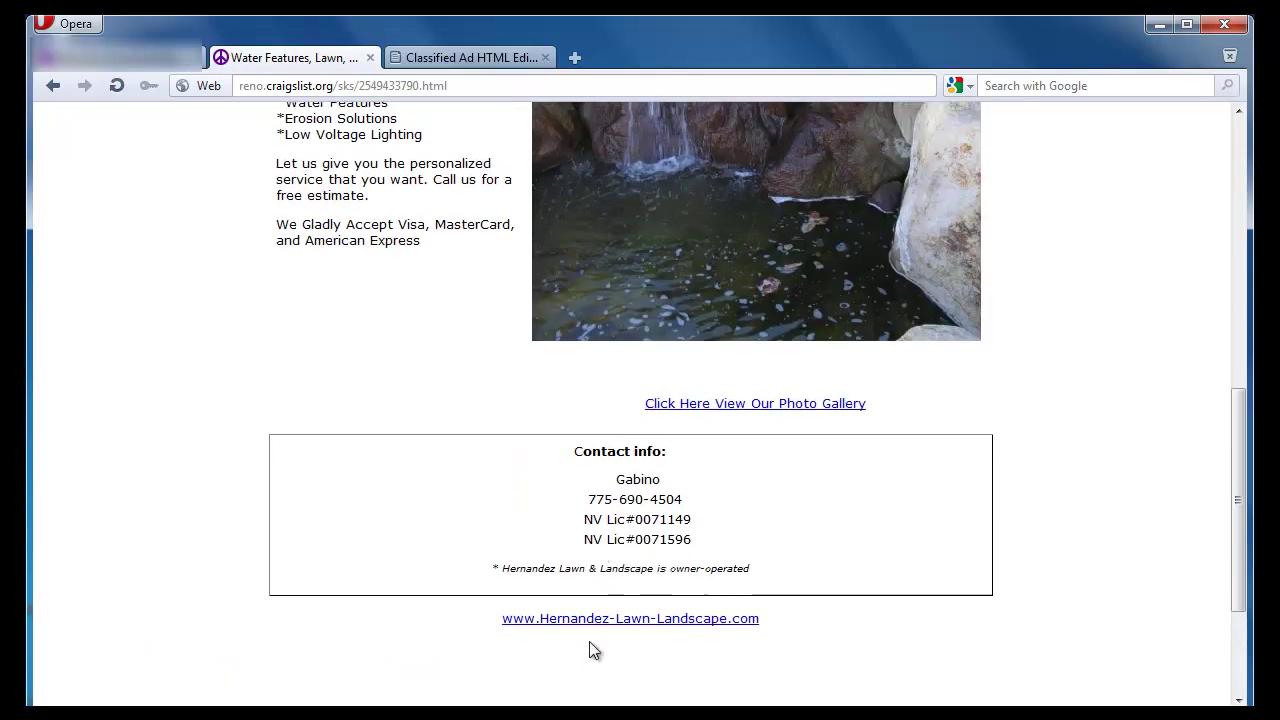
scroll(585, 657, "up", 6)
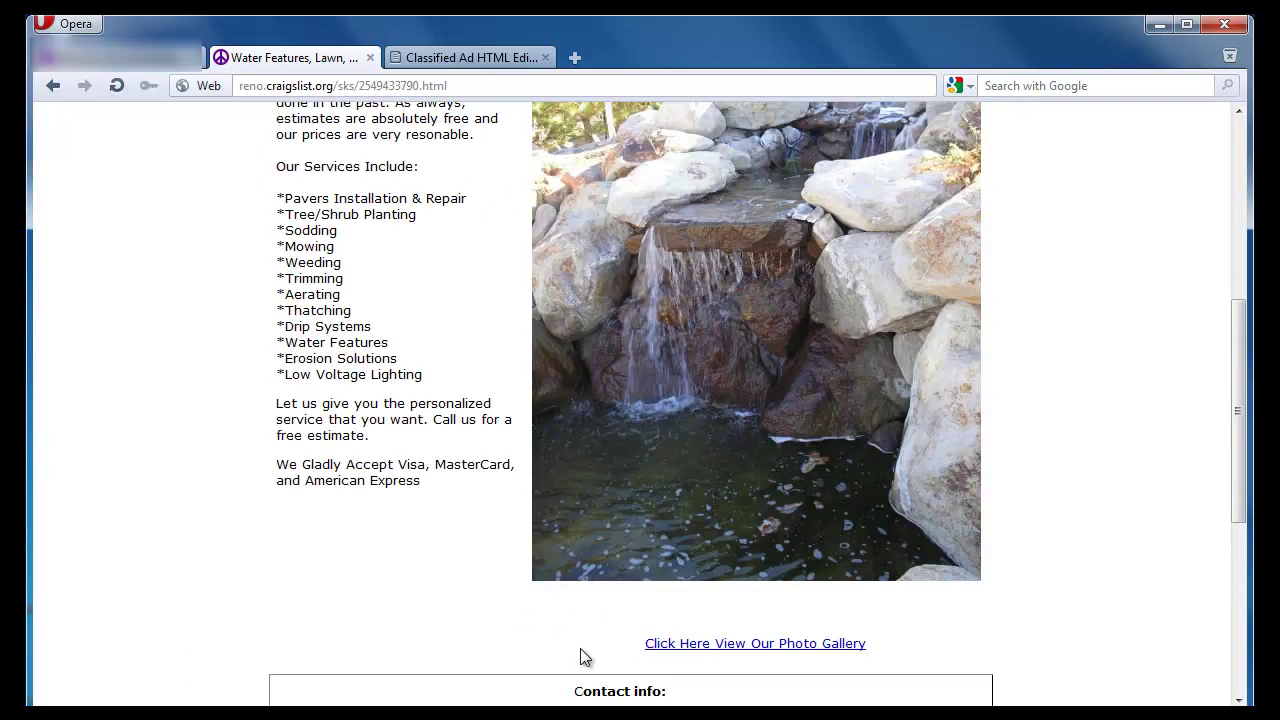
scroll(352, 568, "down", 1)
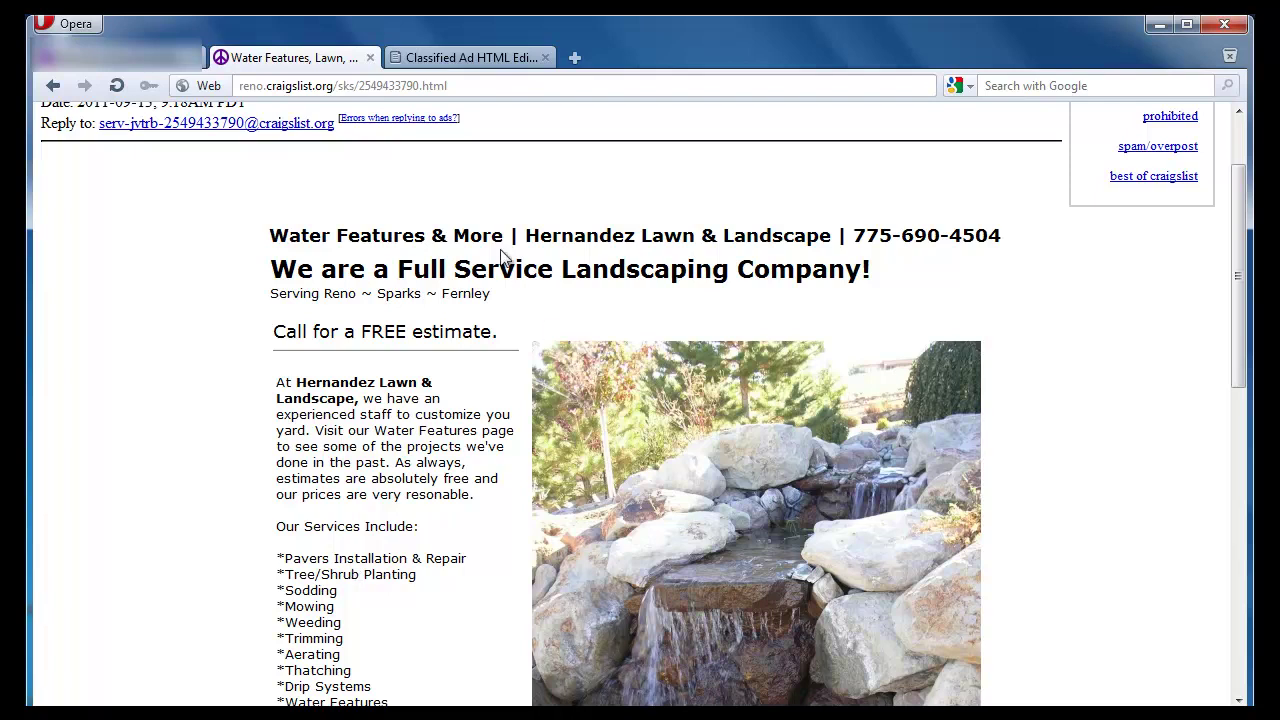
Switch to the Classified Ad Wizard site and open its free Social Media template
left_click(482, 60)
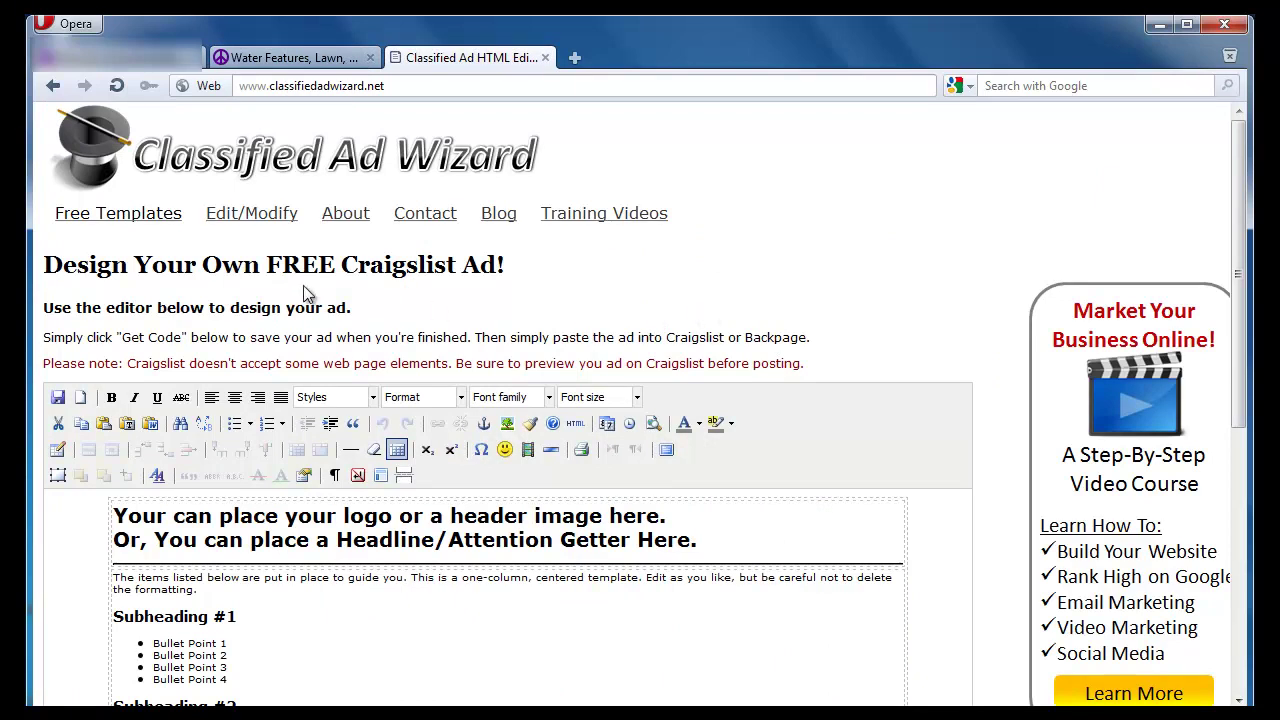
mouse_move(151, 212)
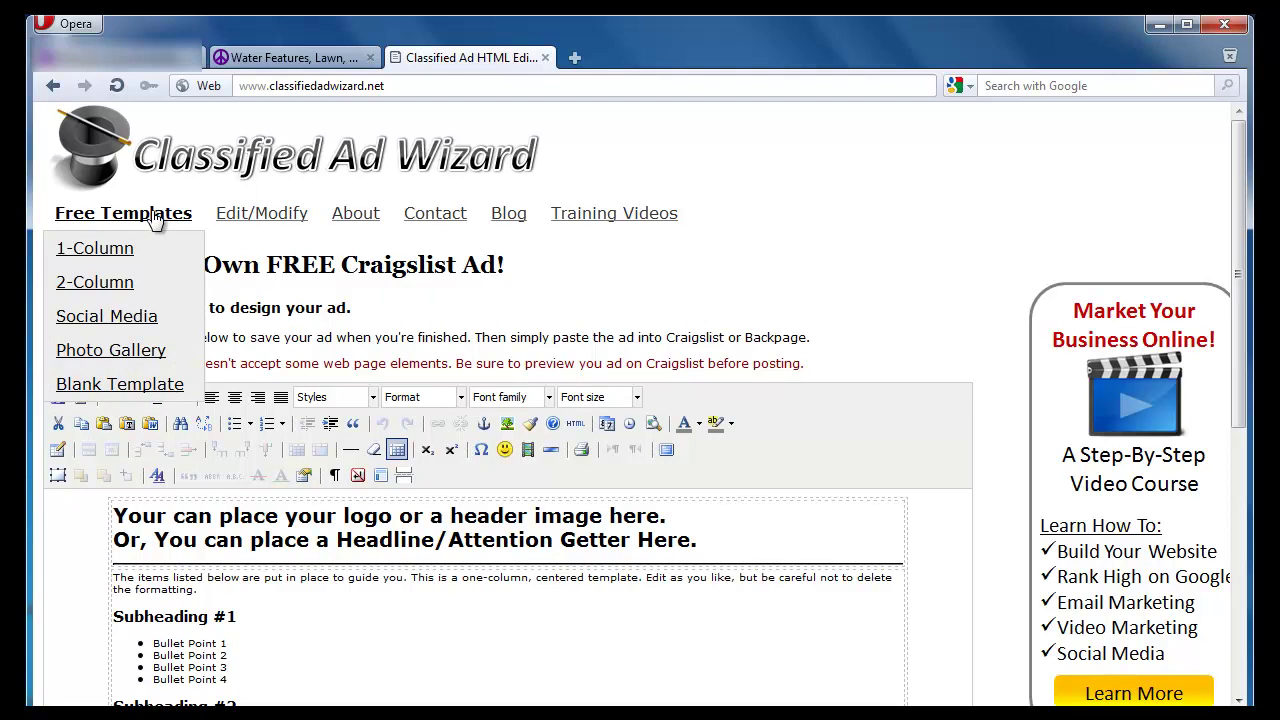
left_click(131, 322)
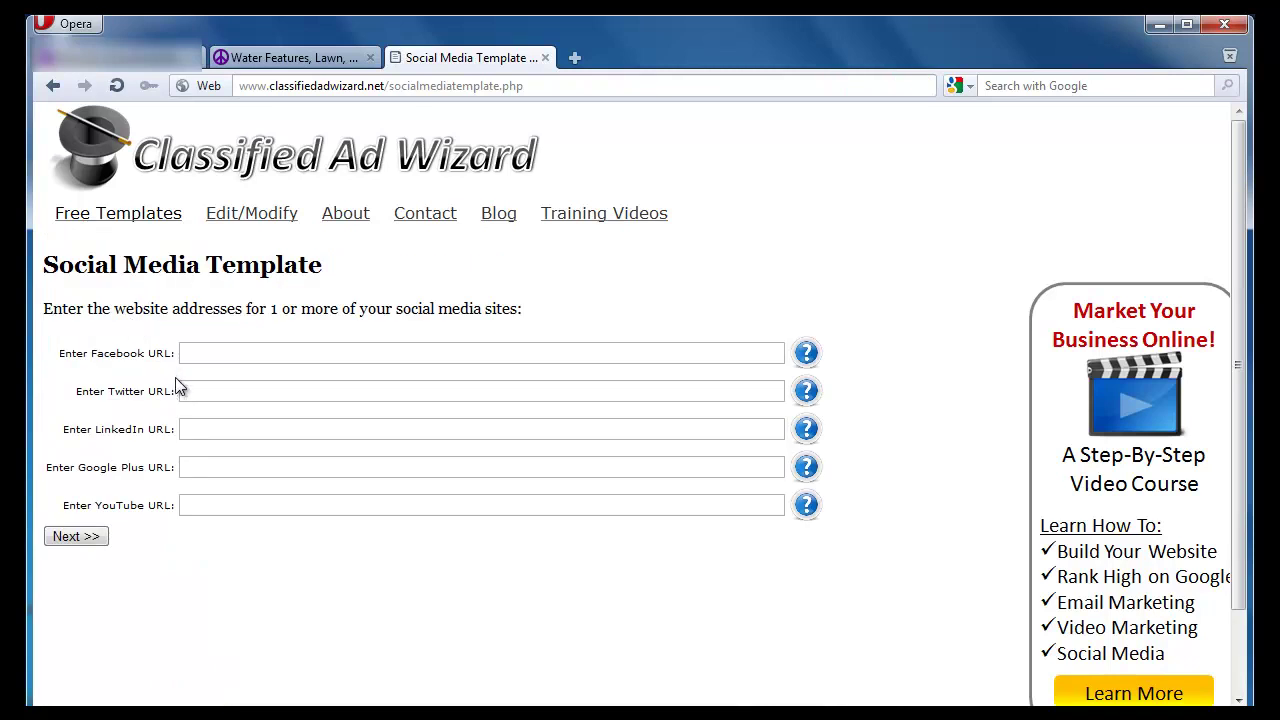
Fill in the Facebook, Twitter, LinkedIn and YouTube profile URLs, leaving the Google Plus URL empty
left_click(266, 349)
type("www.facebook.com /brettkis")
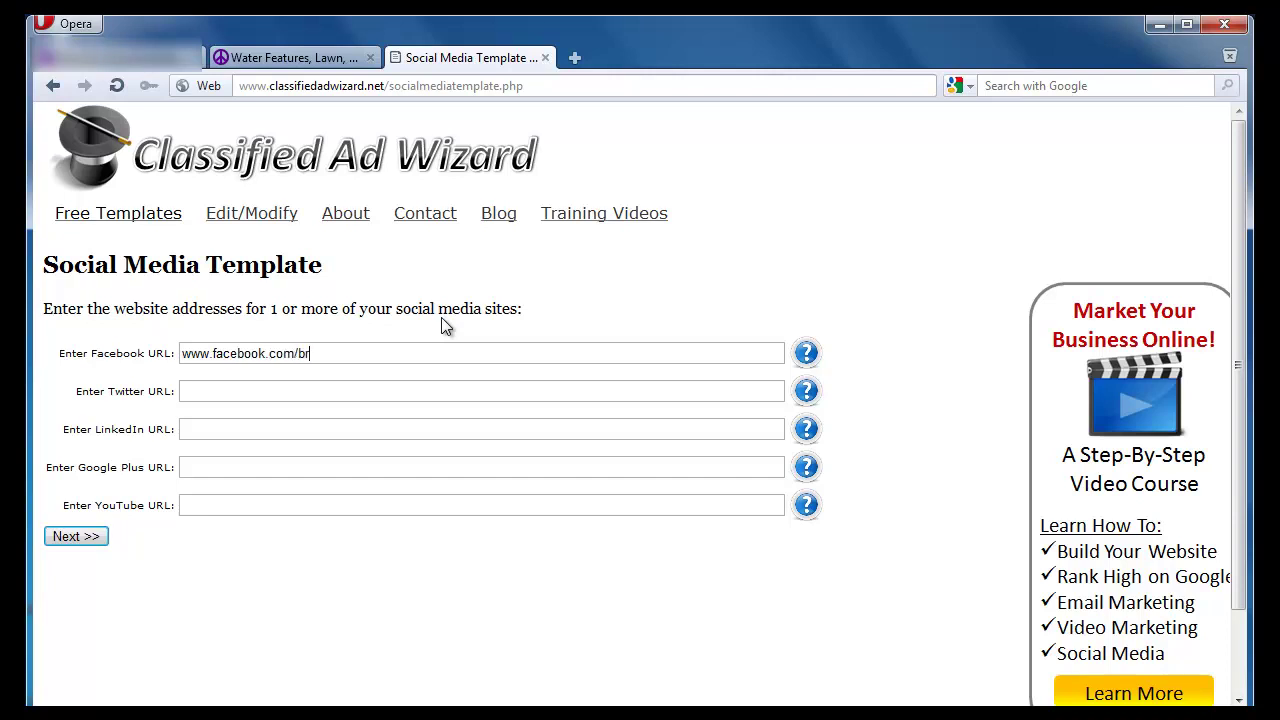
type("hkis")
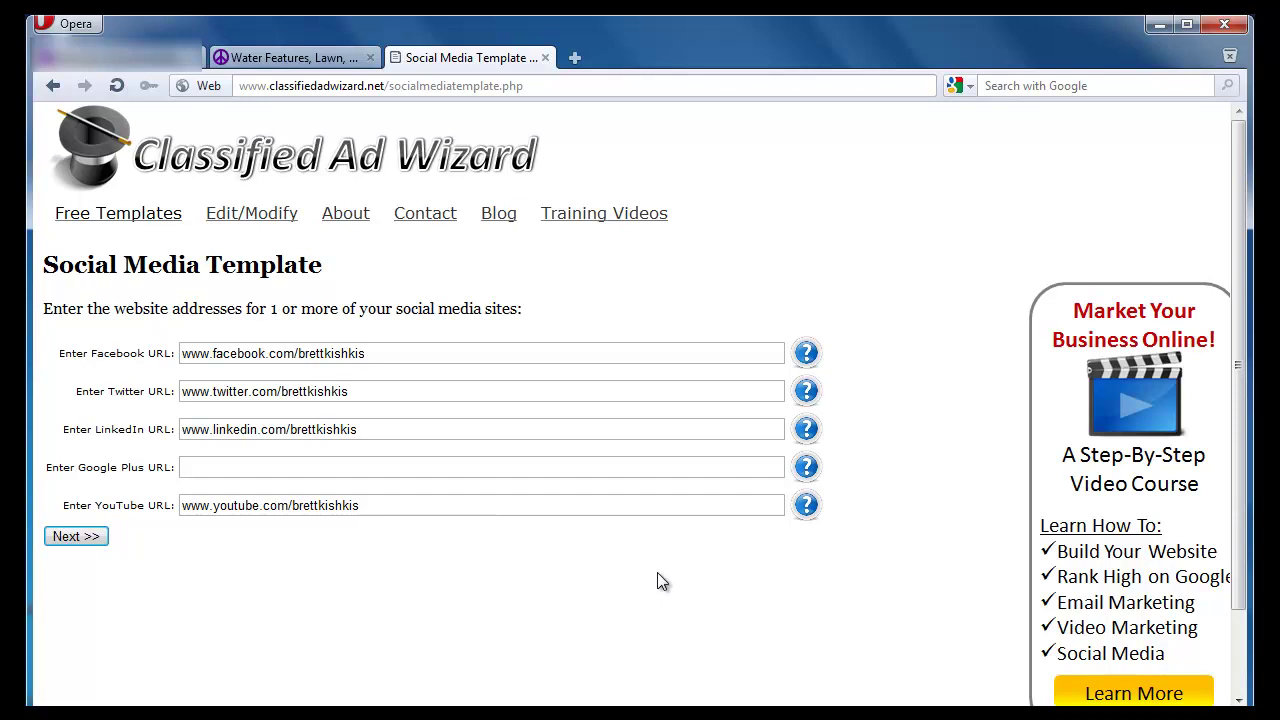
Check the help for the YouTube URL, close it and continue to the ad content editor
left_click(808, 510)
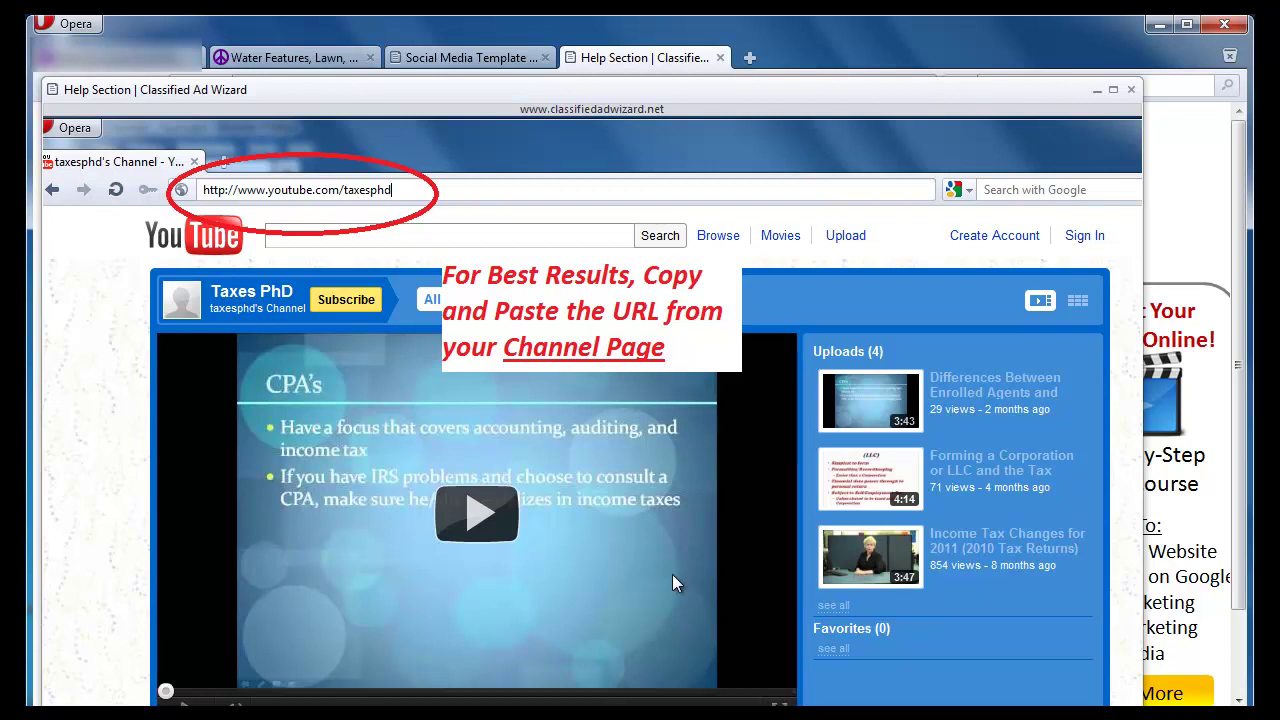
left_click(1131, 89)
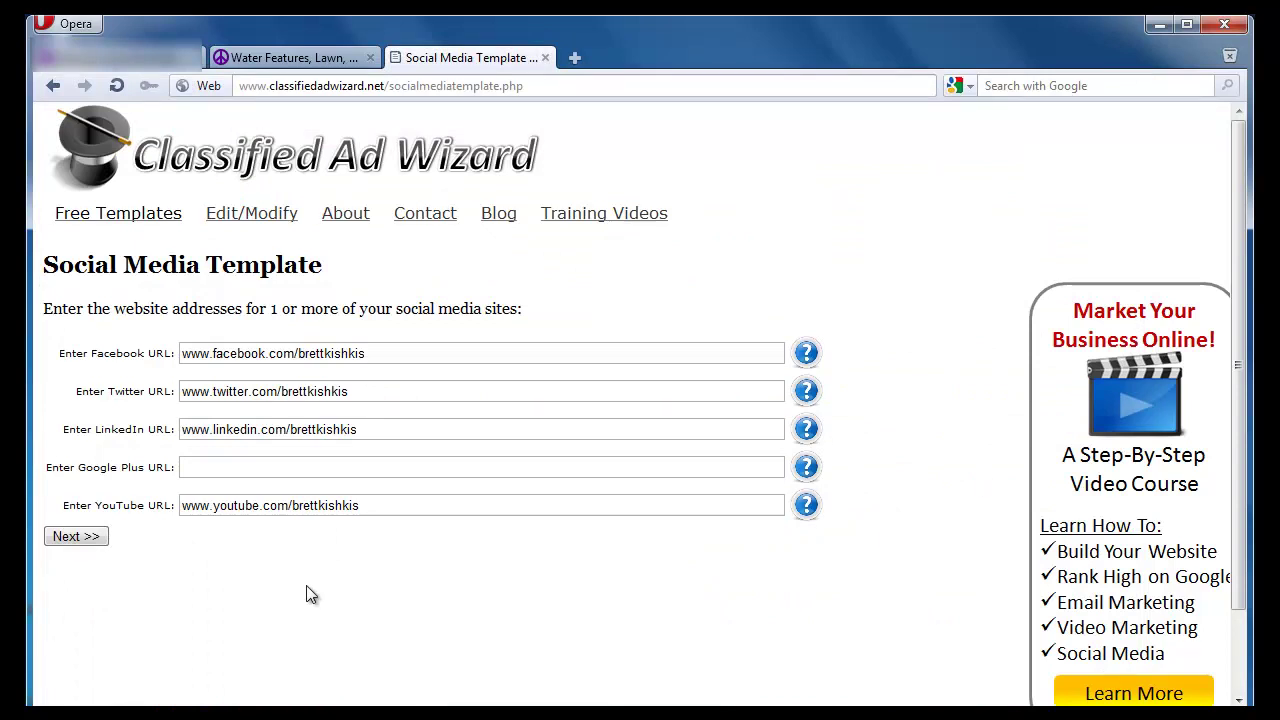
left_click(80, 537)
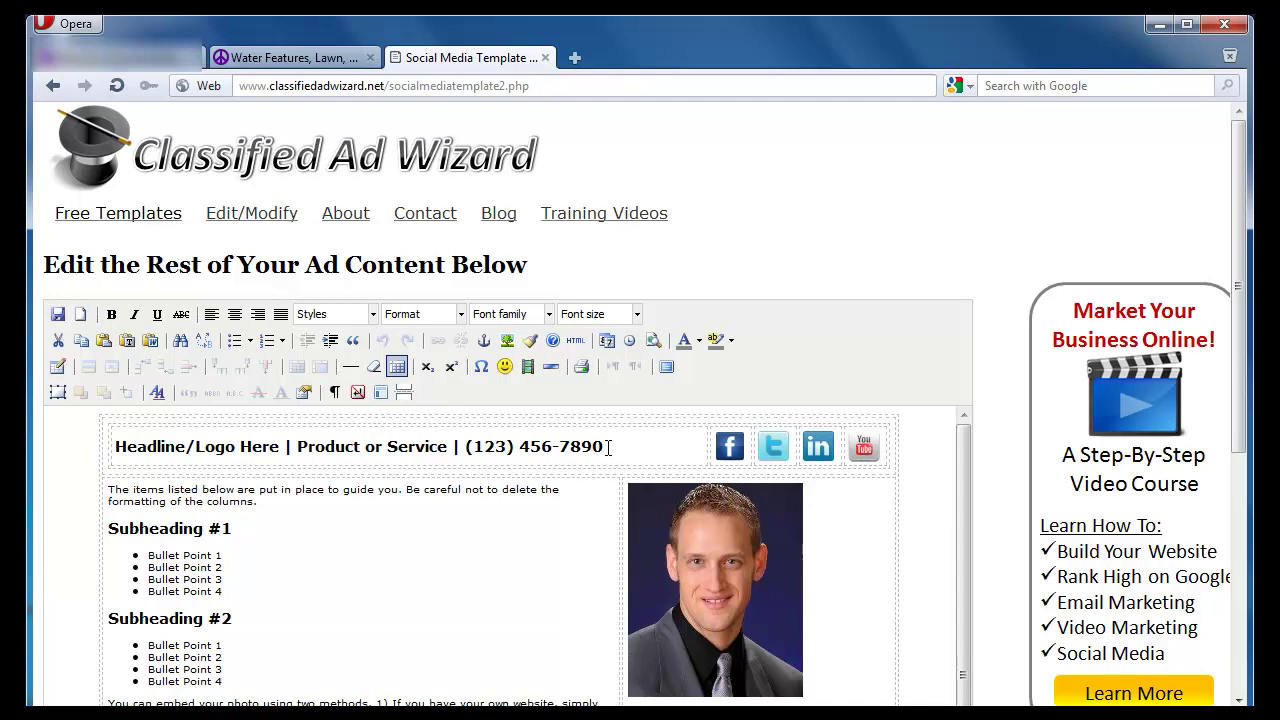
Delete the placeholder headline from the ad's header and copy the image address of the website's Classified Ad Wizard logo
left_click_drag(607, 447, 112, 447)
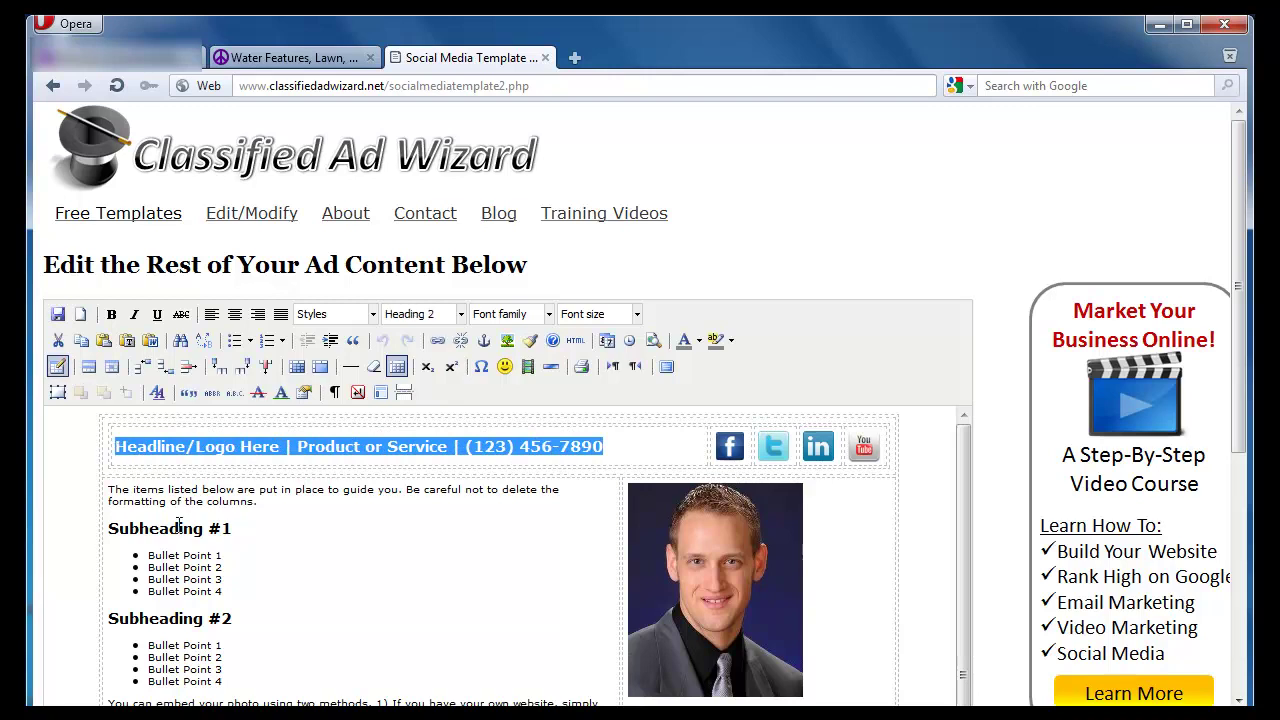
key("Delete")
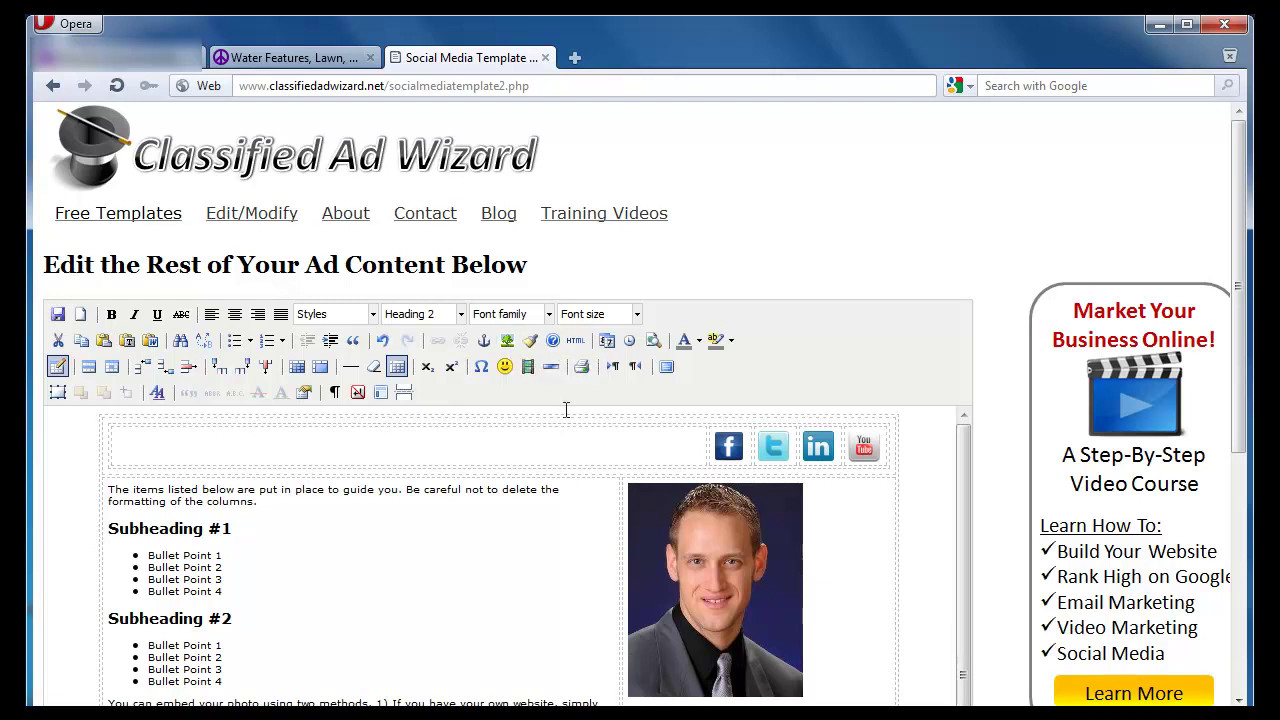
right_click(307, 165)
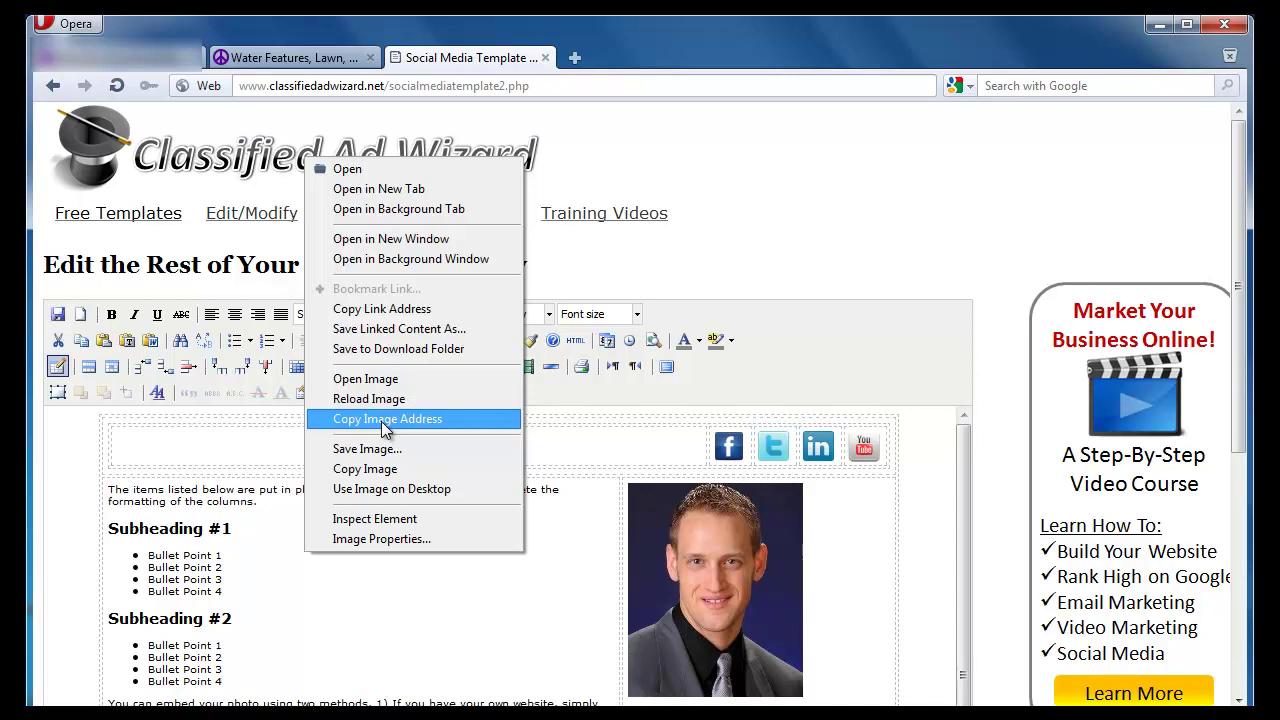
left_click(383, 419)
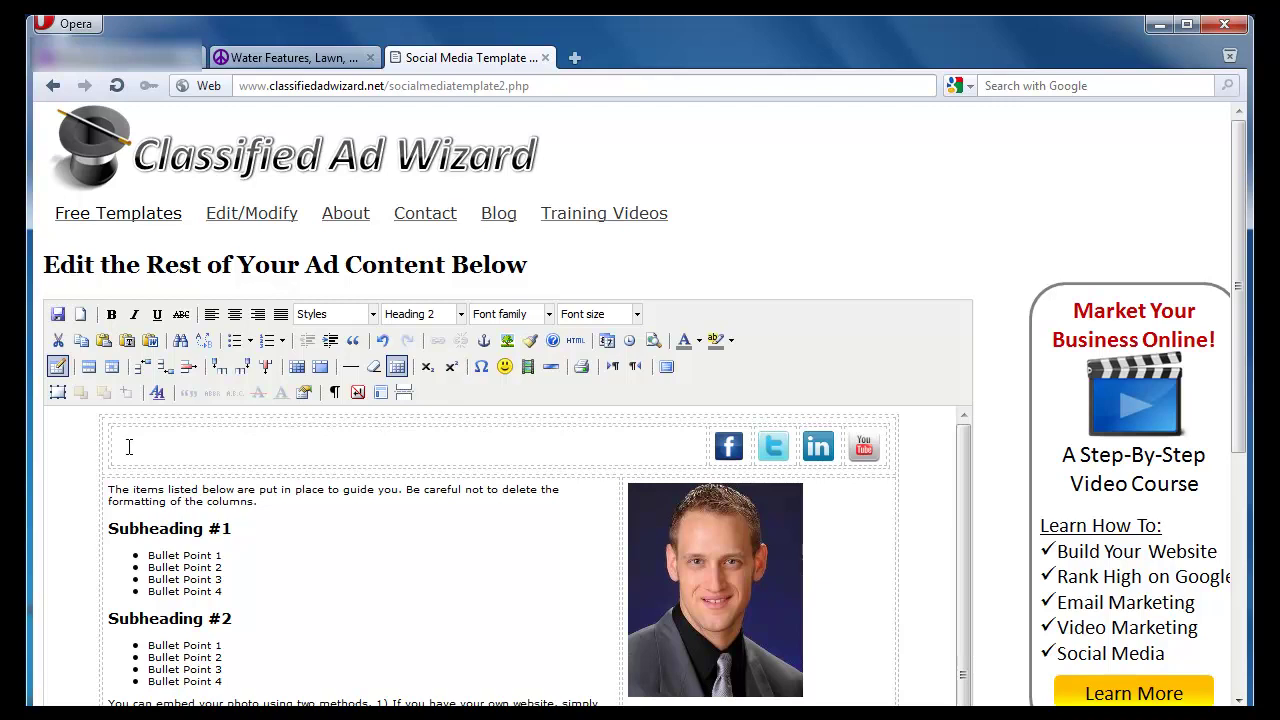
left_click(507, 342)
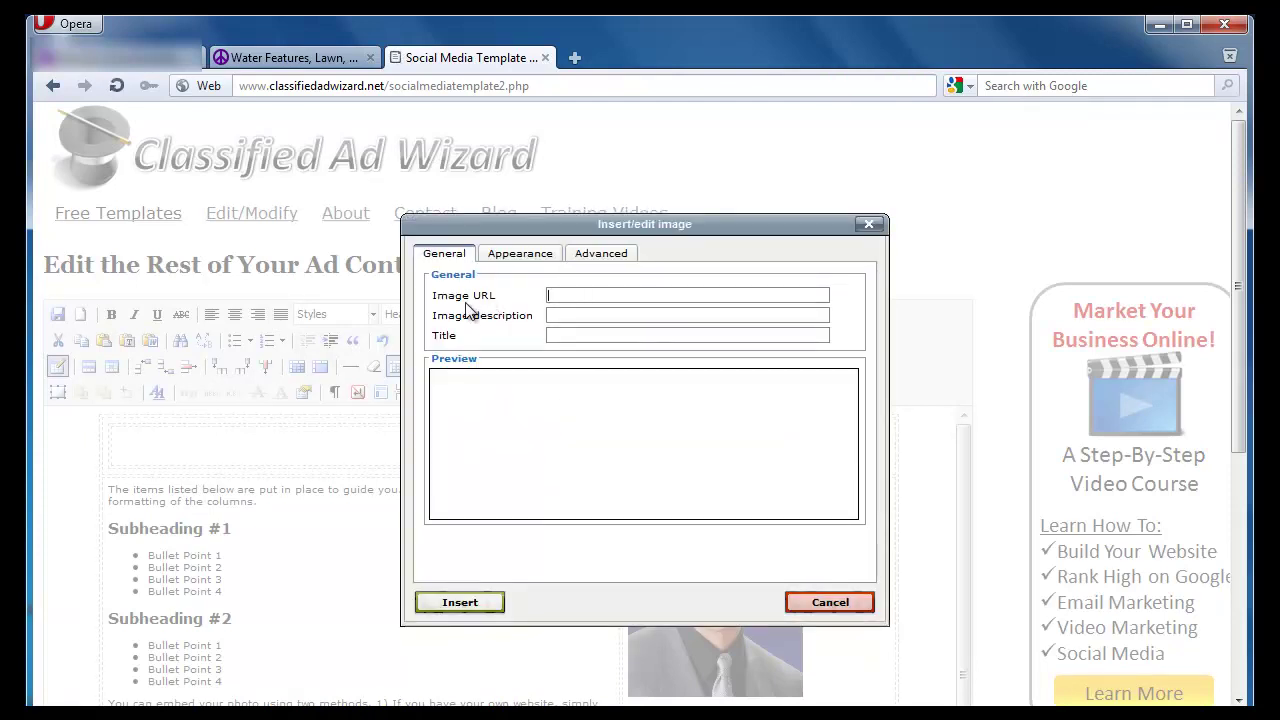
left_click(585, 294)
right_click(585, 293)
left_click(636, 441)
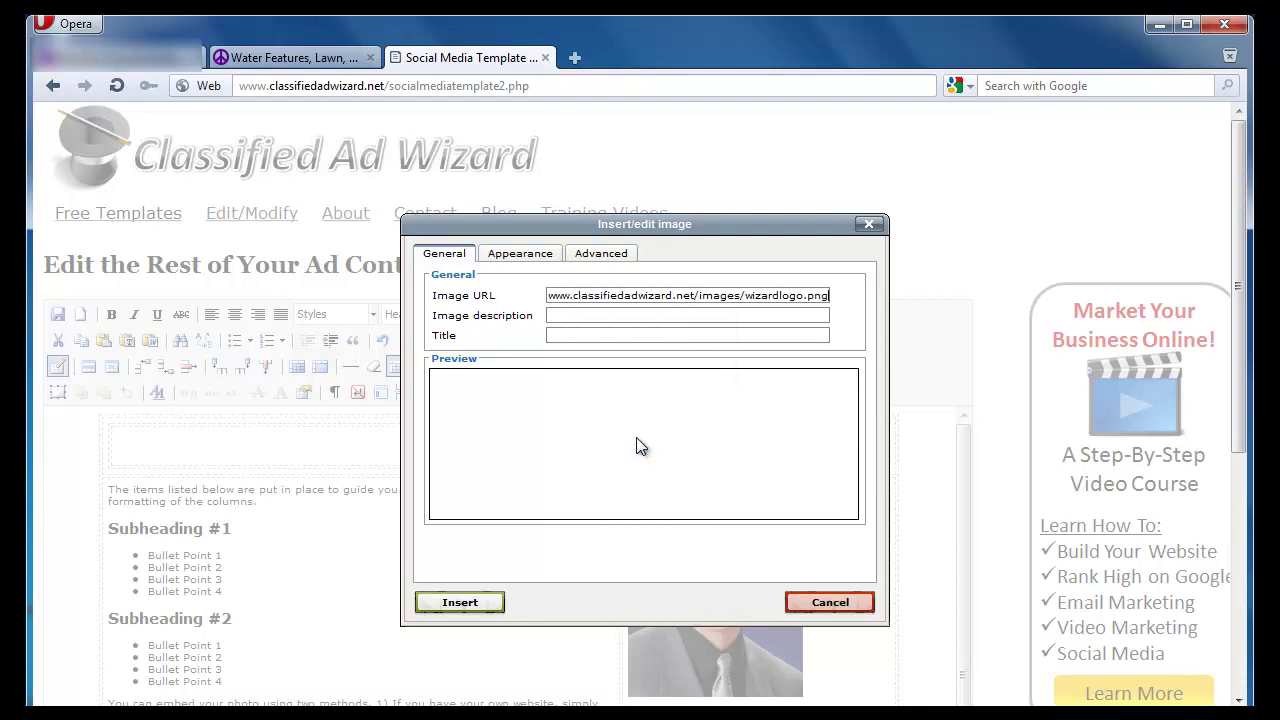
left_click(470, 605)
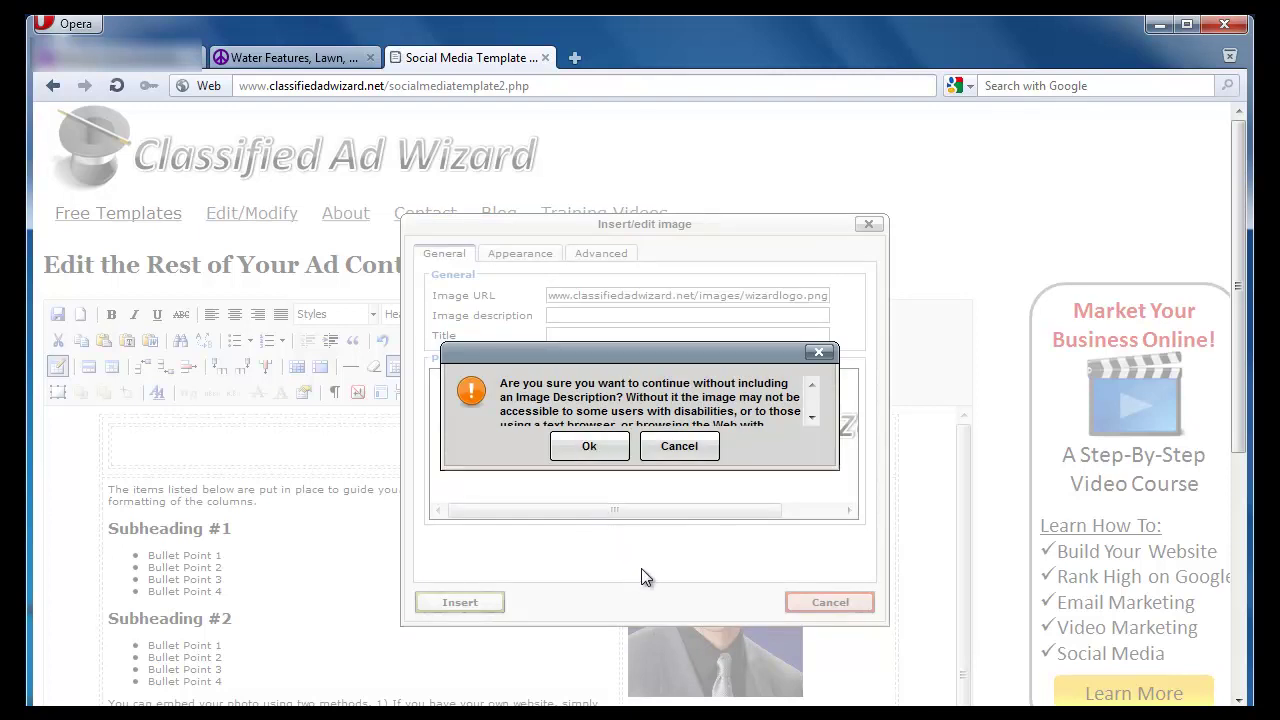
left_click(594, 447)
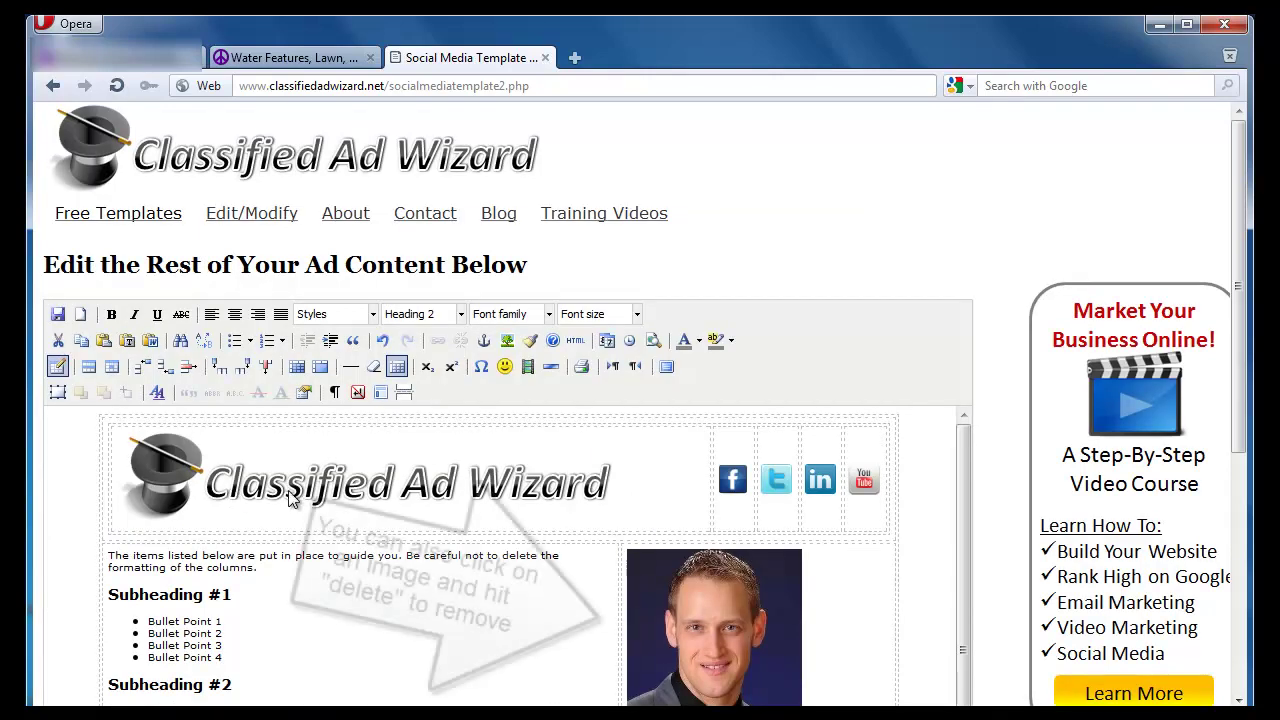
left_click(384, 492)
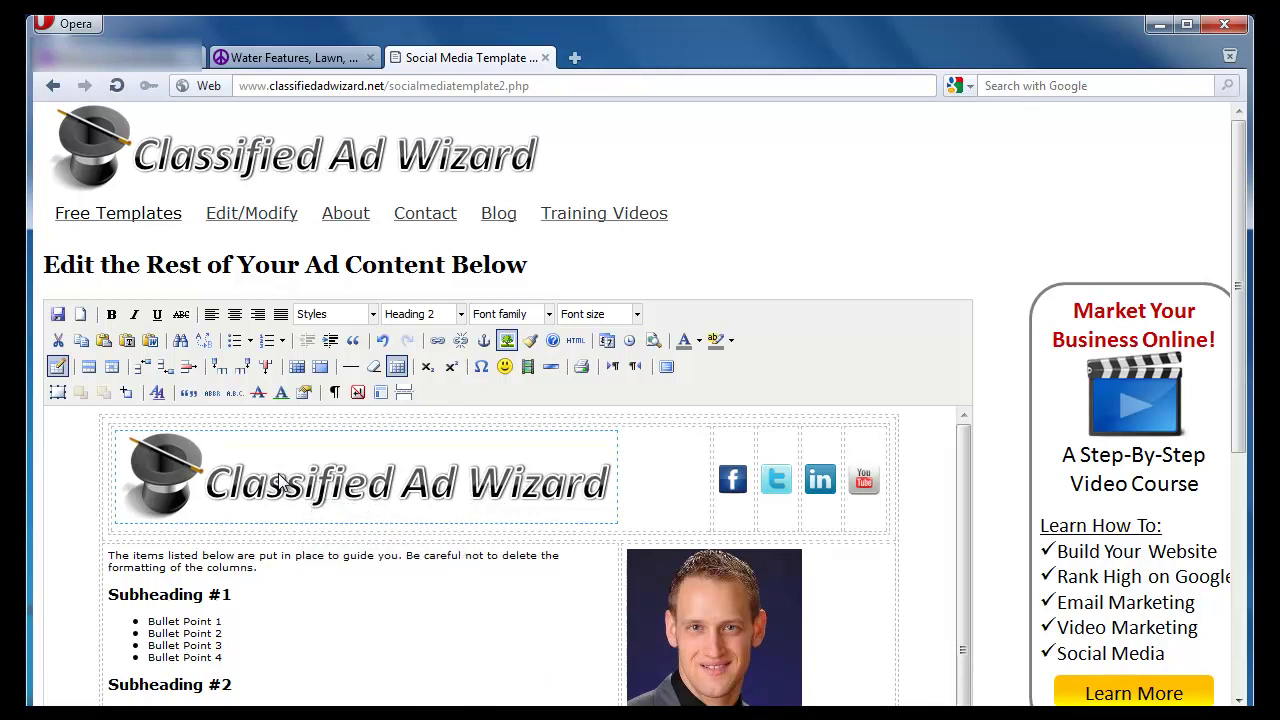
left_click(439, 342)
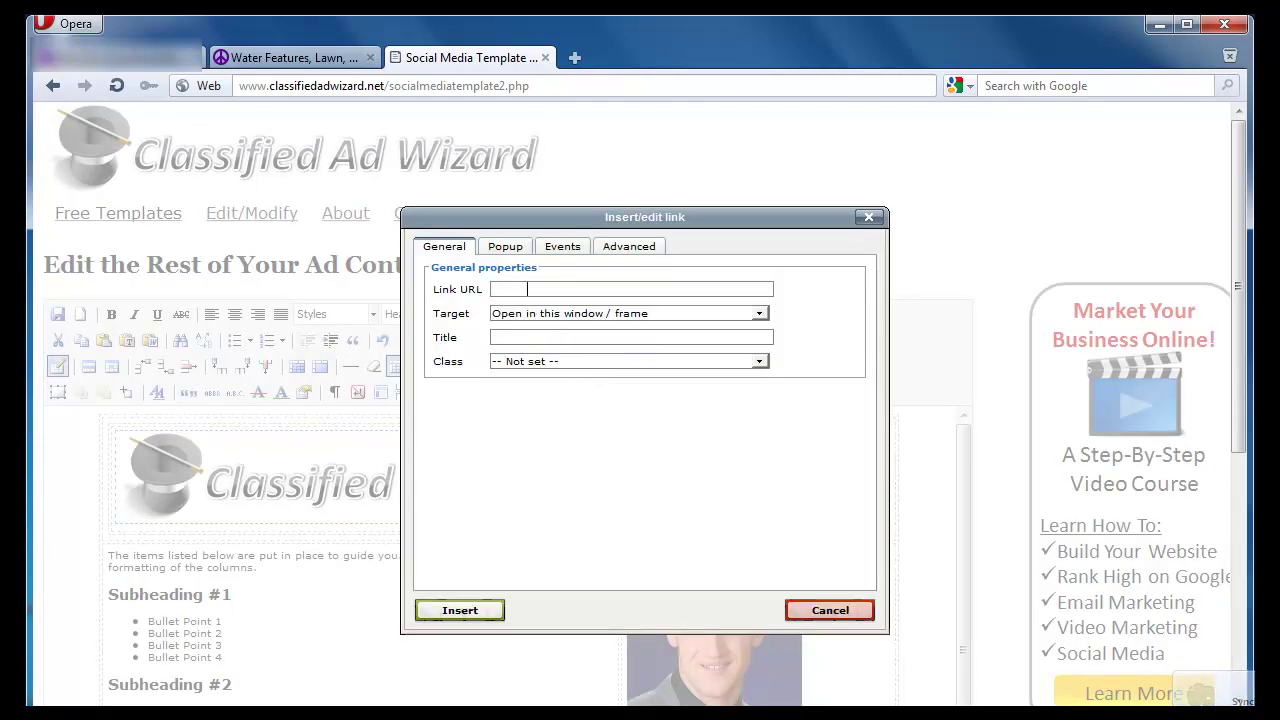
type("www.cl")
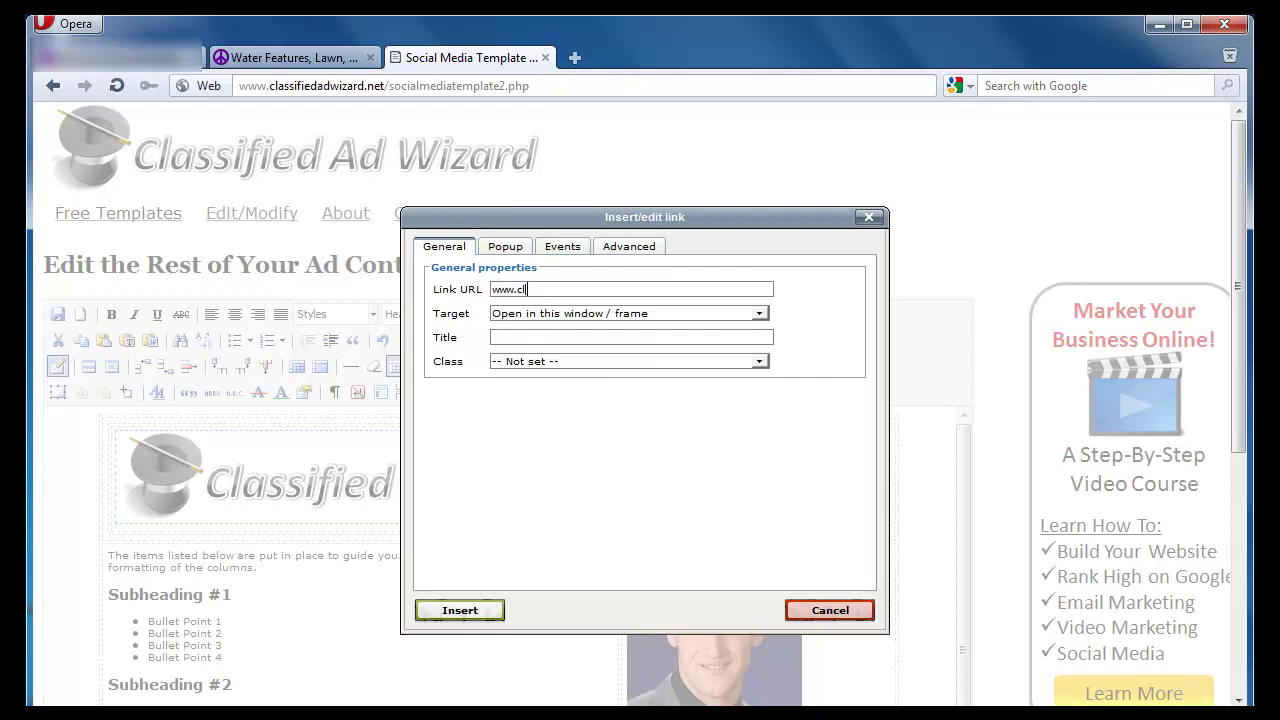
type("assifiedadwizard.net")
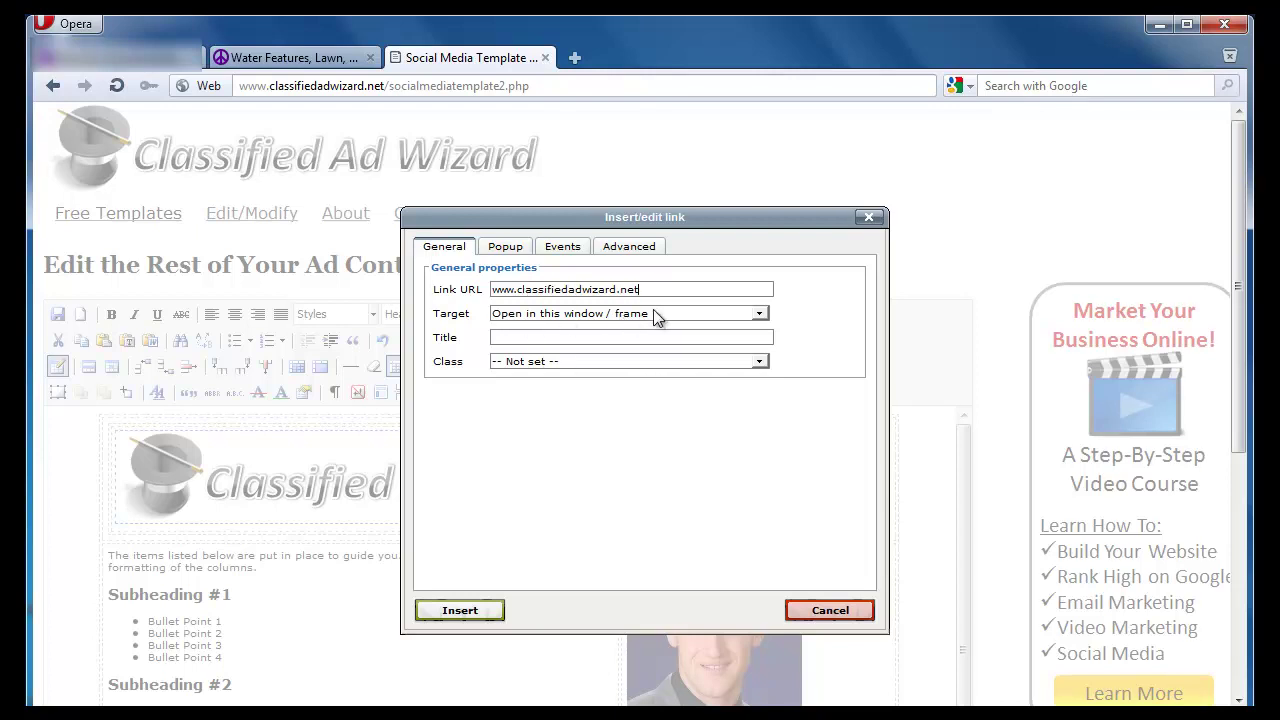
left_click(759, 316)
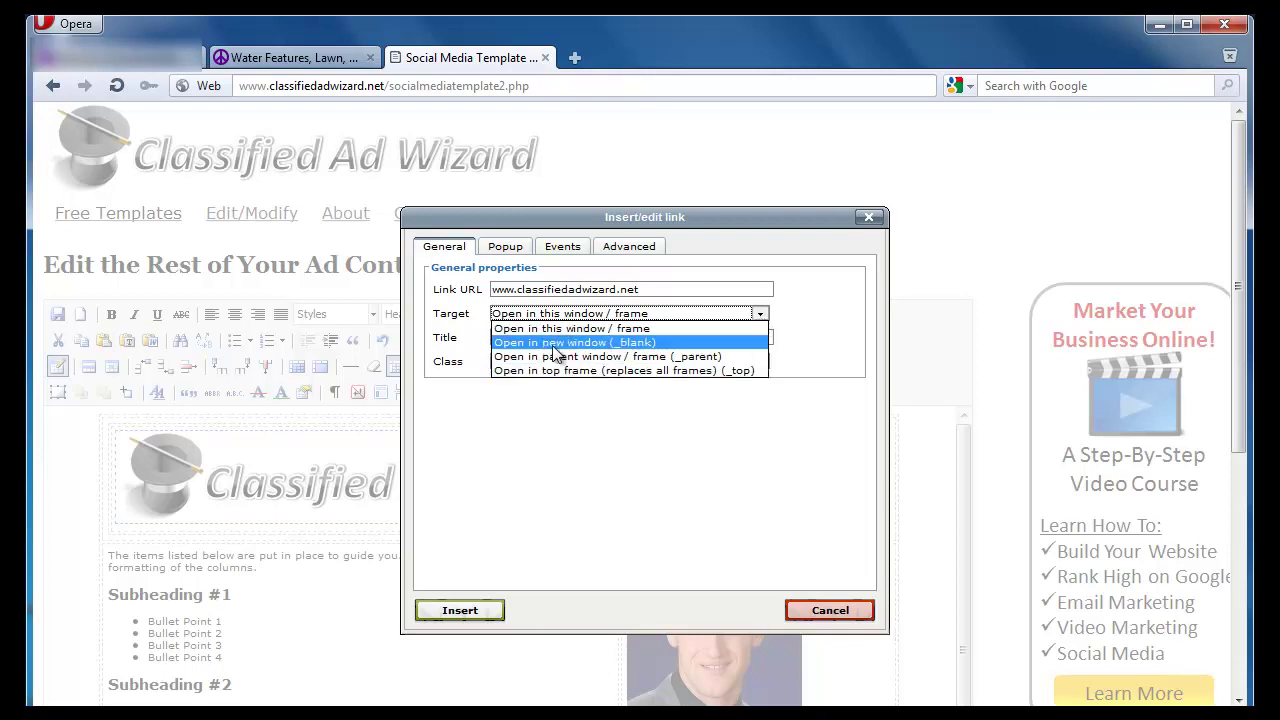
left_click(648, 343)
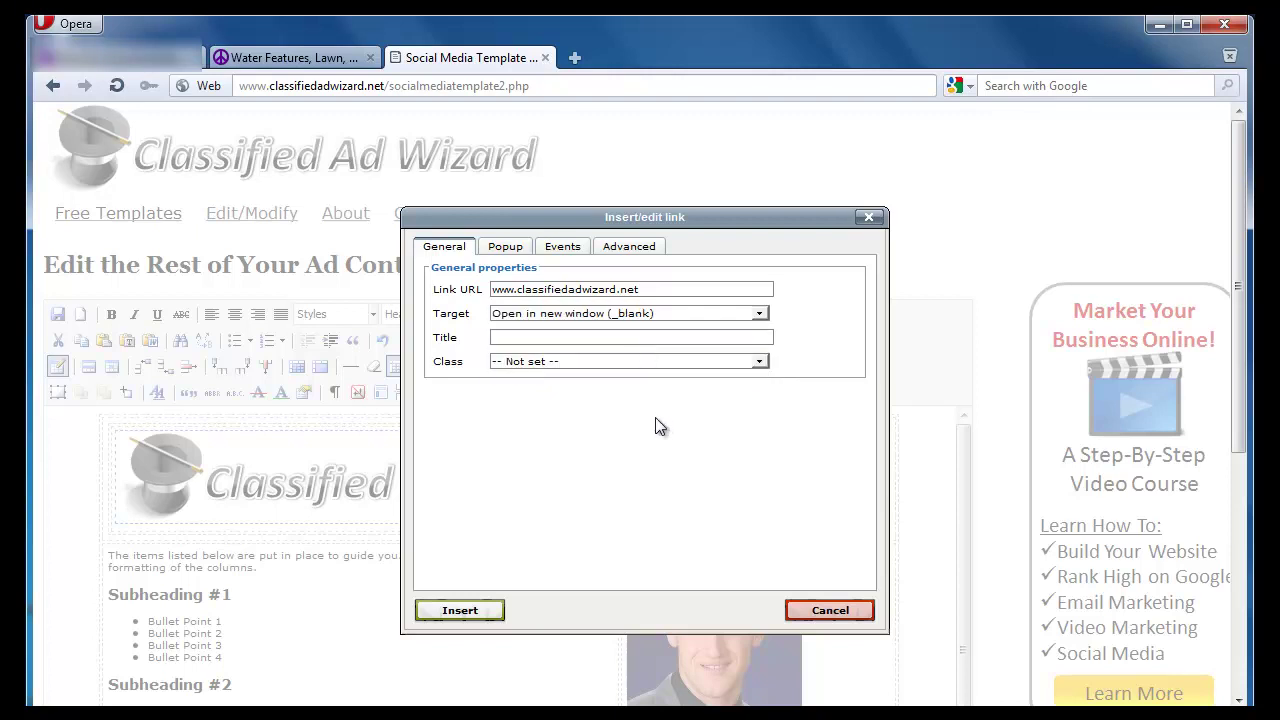
left_click(462, 610)
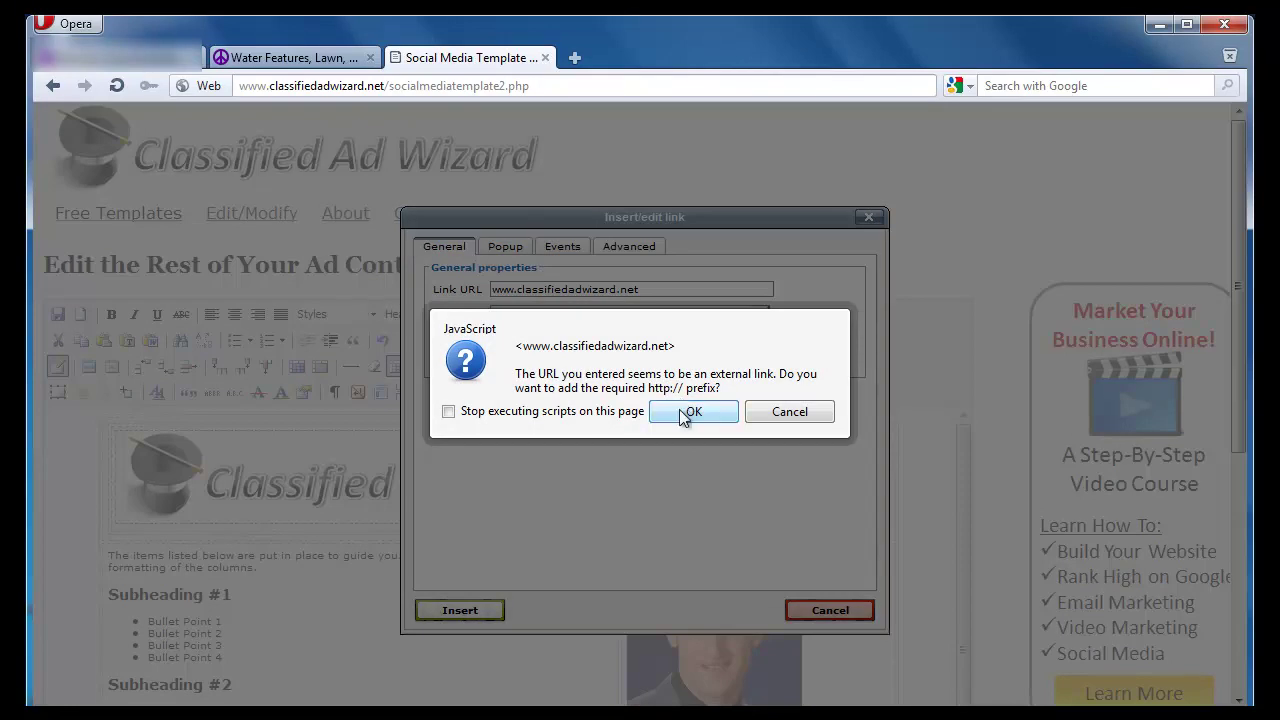
left_click(686, 413)
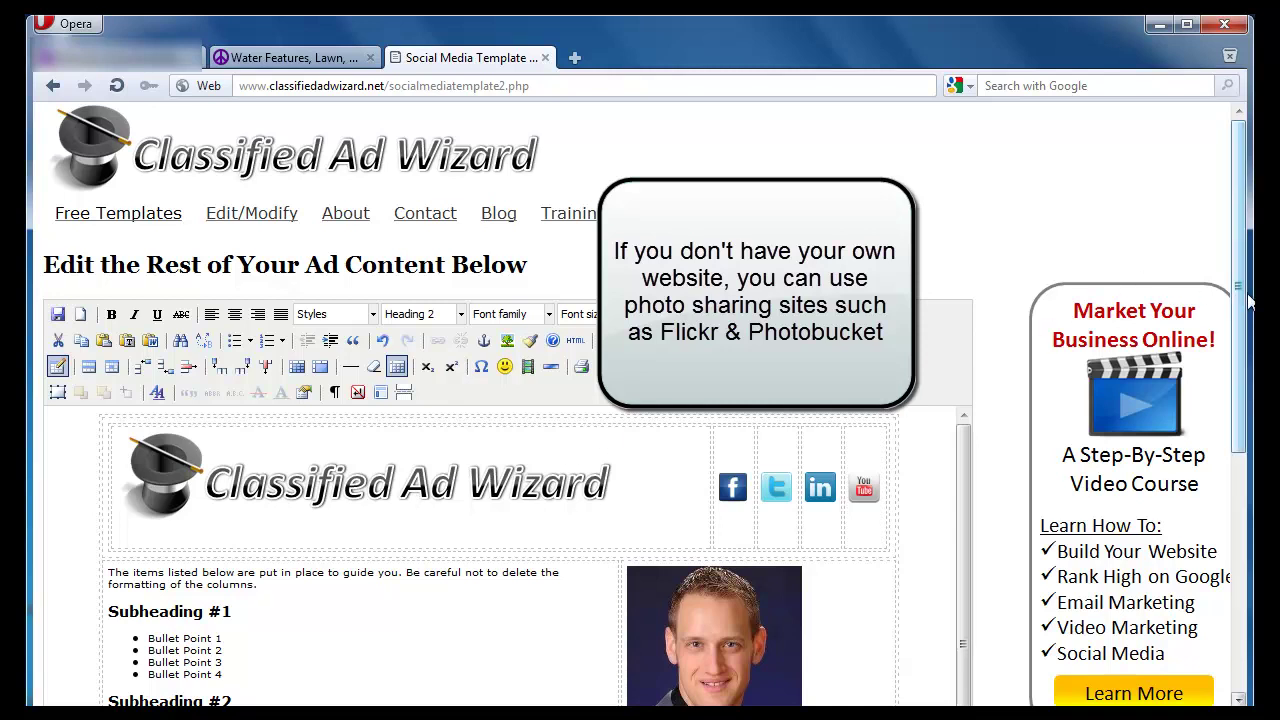
Review the template's remaining placeholder content, from the subheadings and photo down to the company information
left_click_drag(1247, 308, 1244, 458)
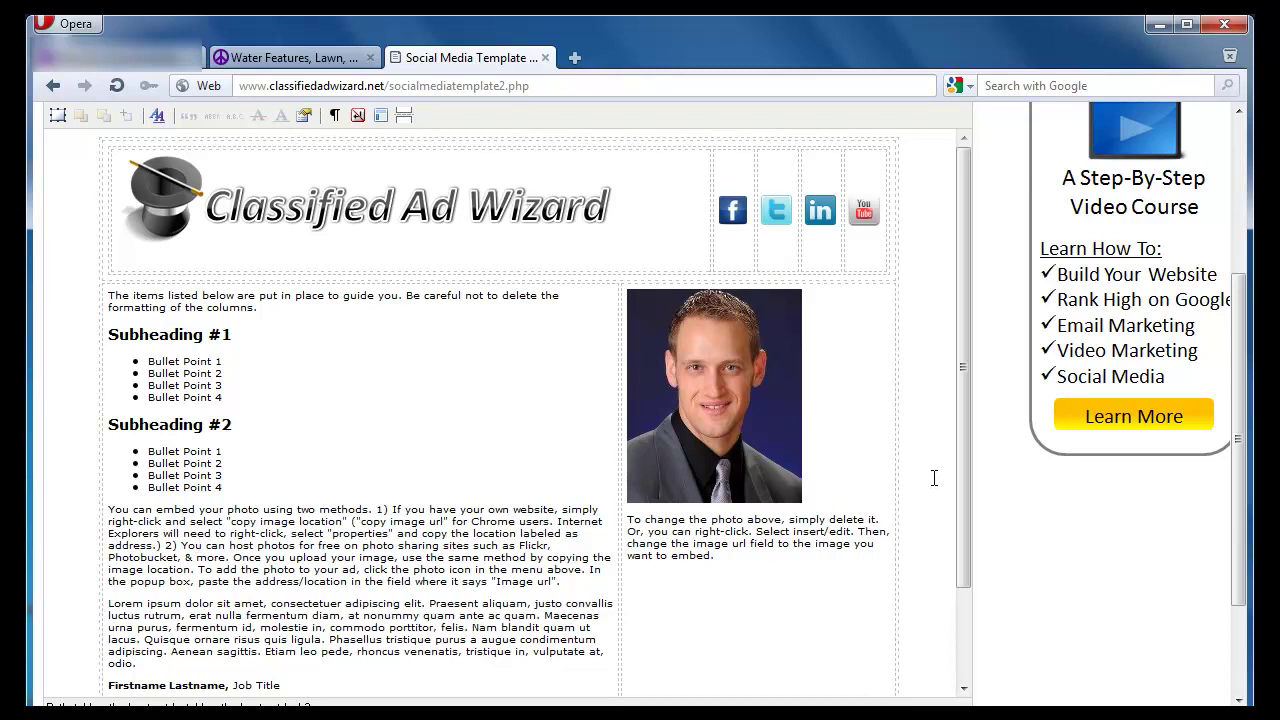
left_click_drag(966, 477, 973, 572)
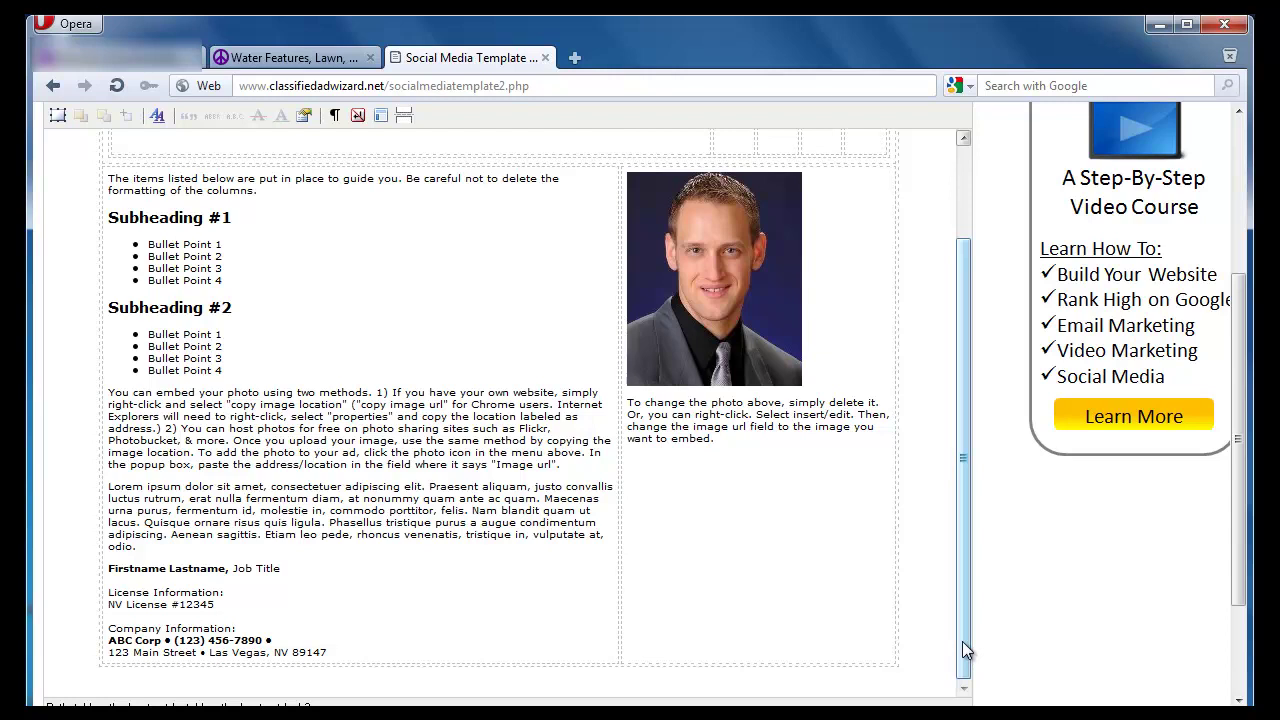
mouse_move(967, 641)
left_mouse_down()
mouse_move(972, 554)
mouse_move(980, 654)
left_mouse_up()
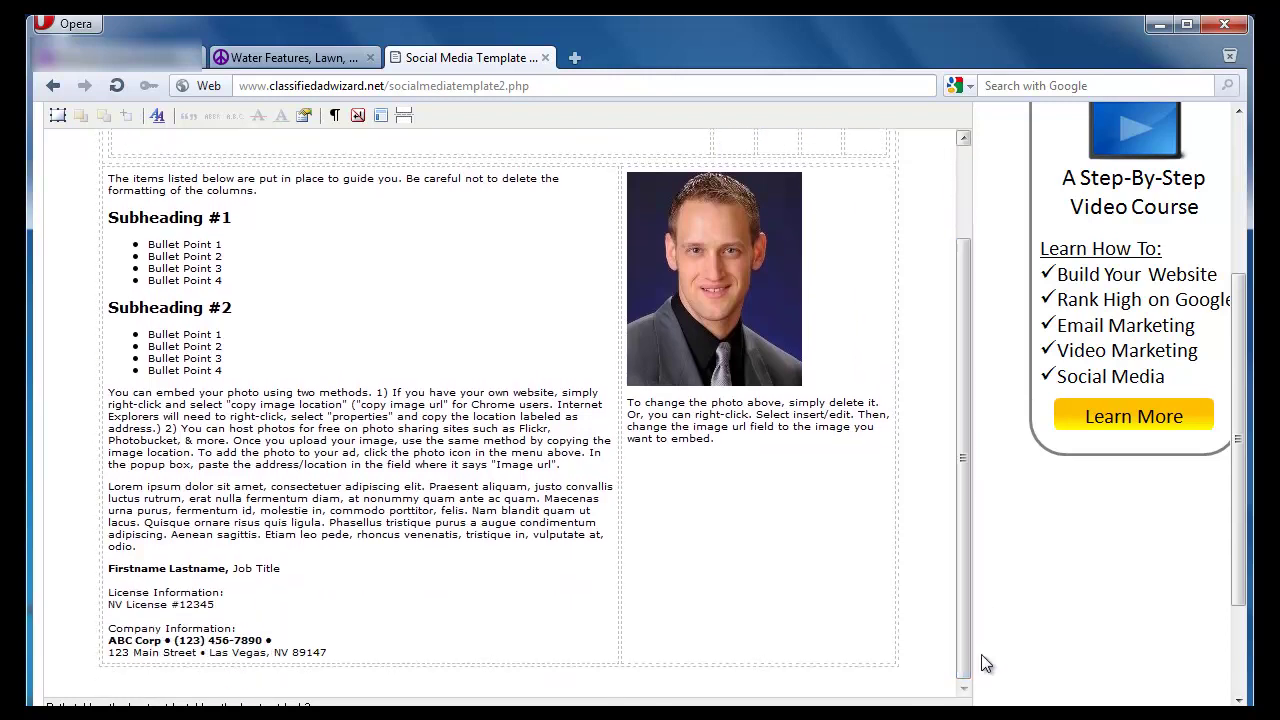
left_click(307, 641)
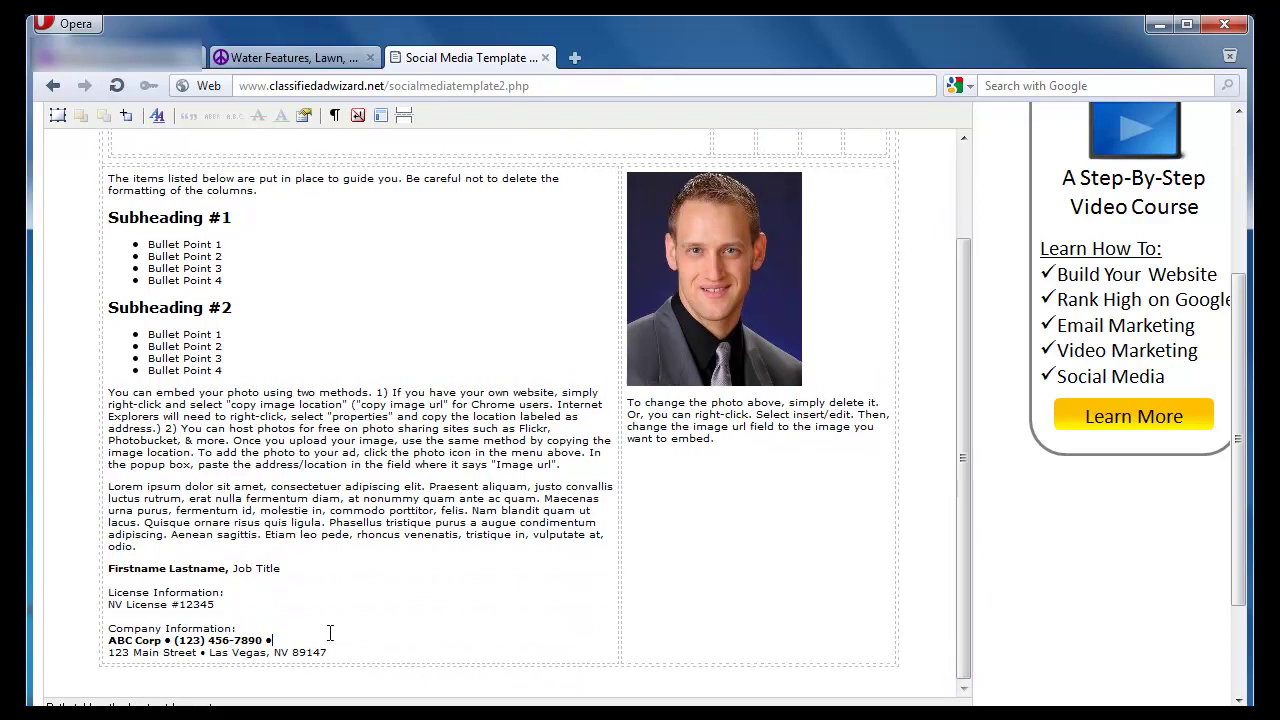
type("www.")
type("ebs")
type("esignlasve")
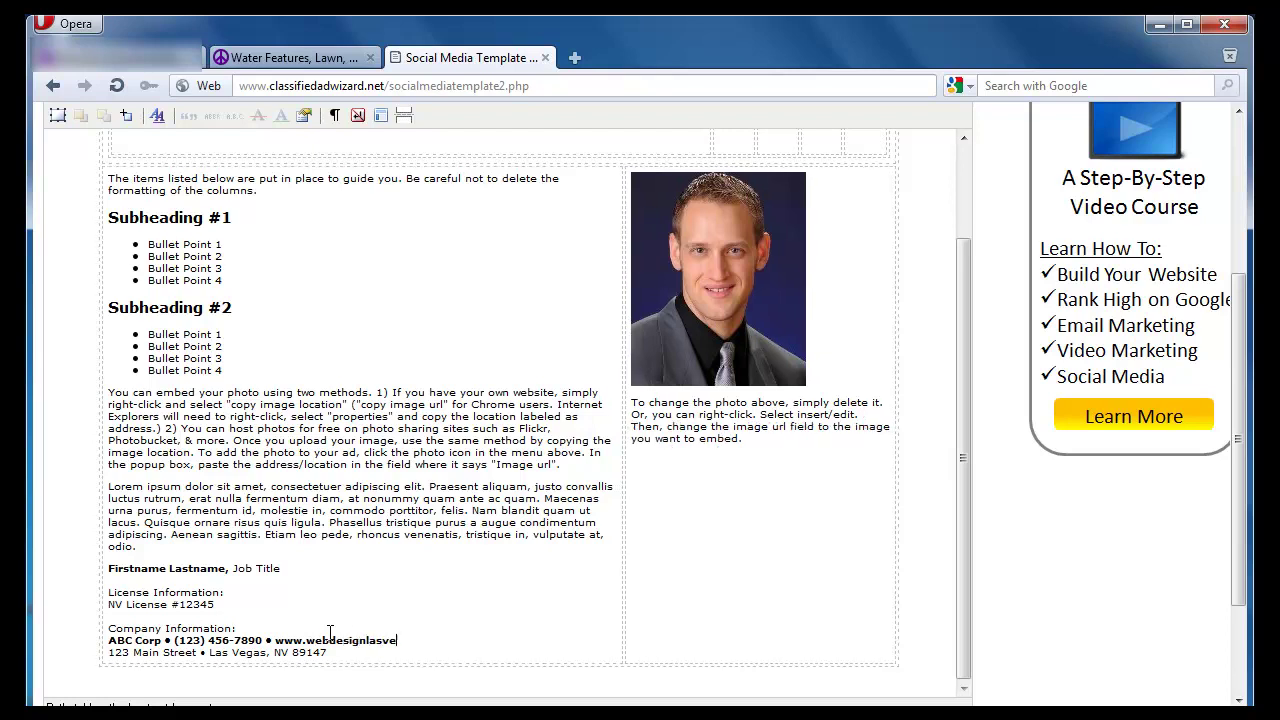
type("gasx.com")
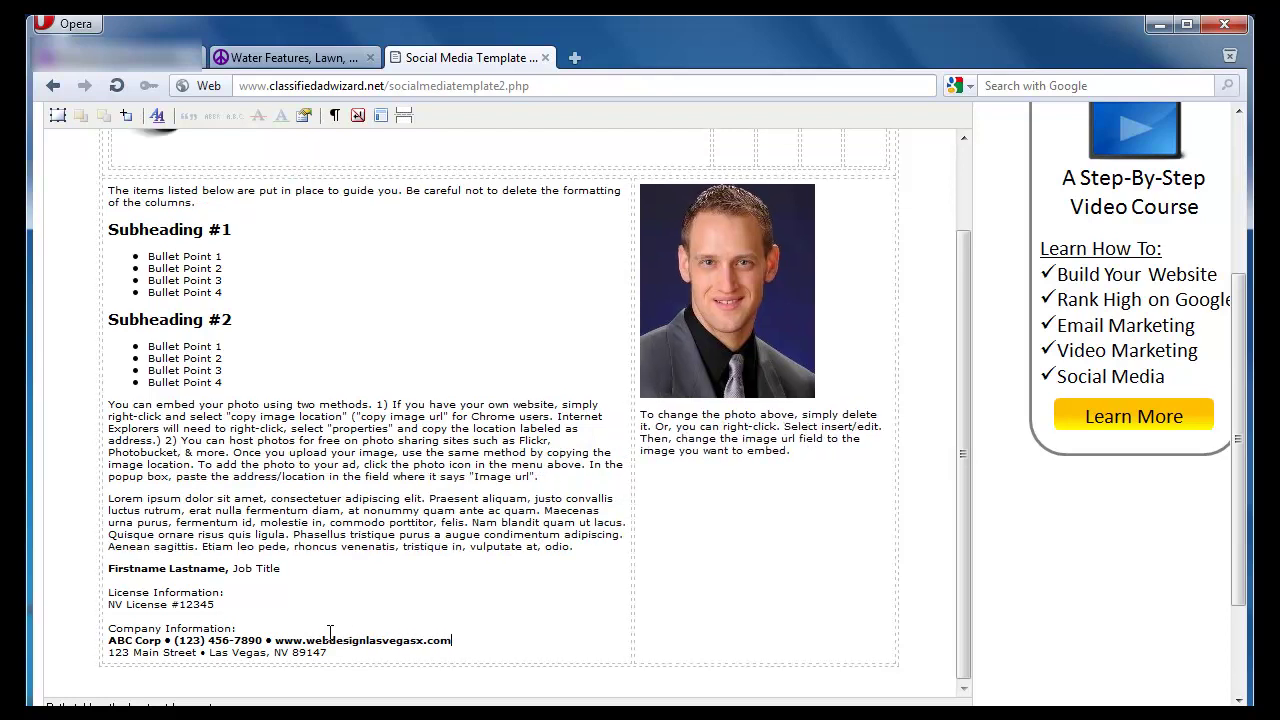
left_click_drag(275, 641, 458, 648)
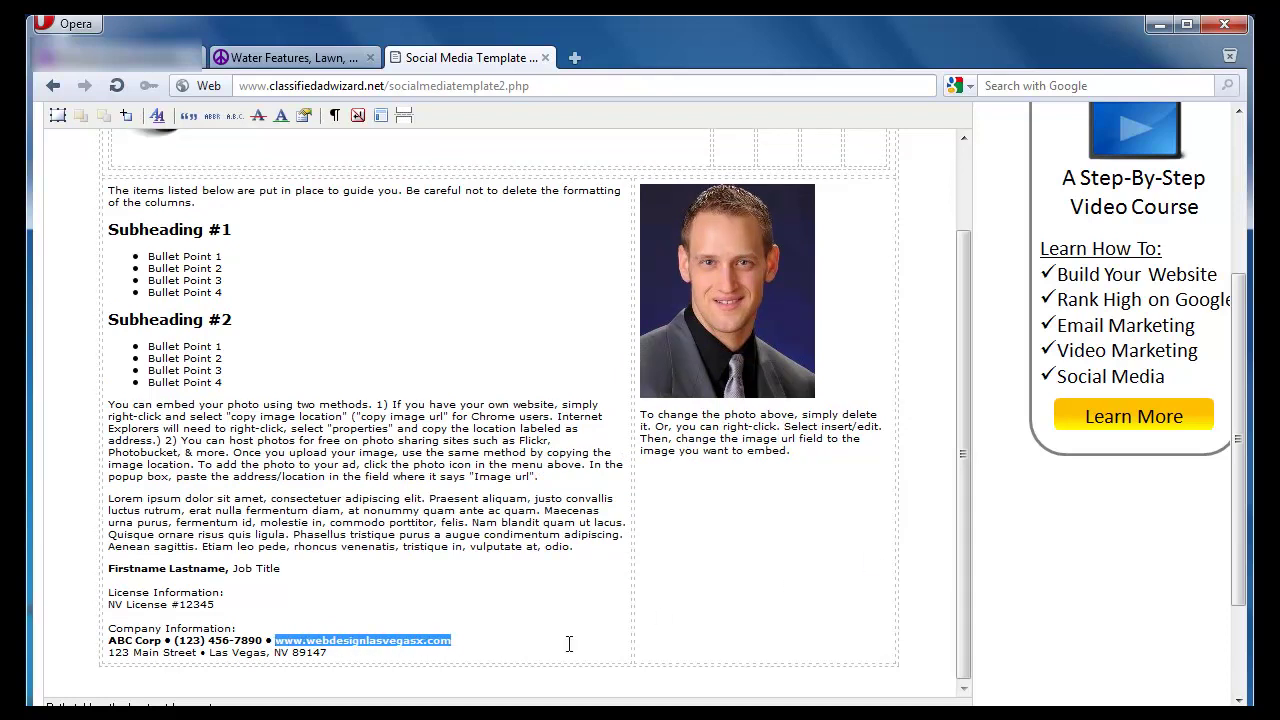
right_click(399, 637)
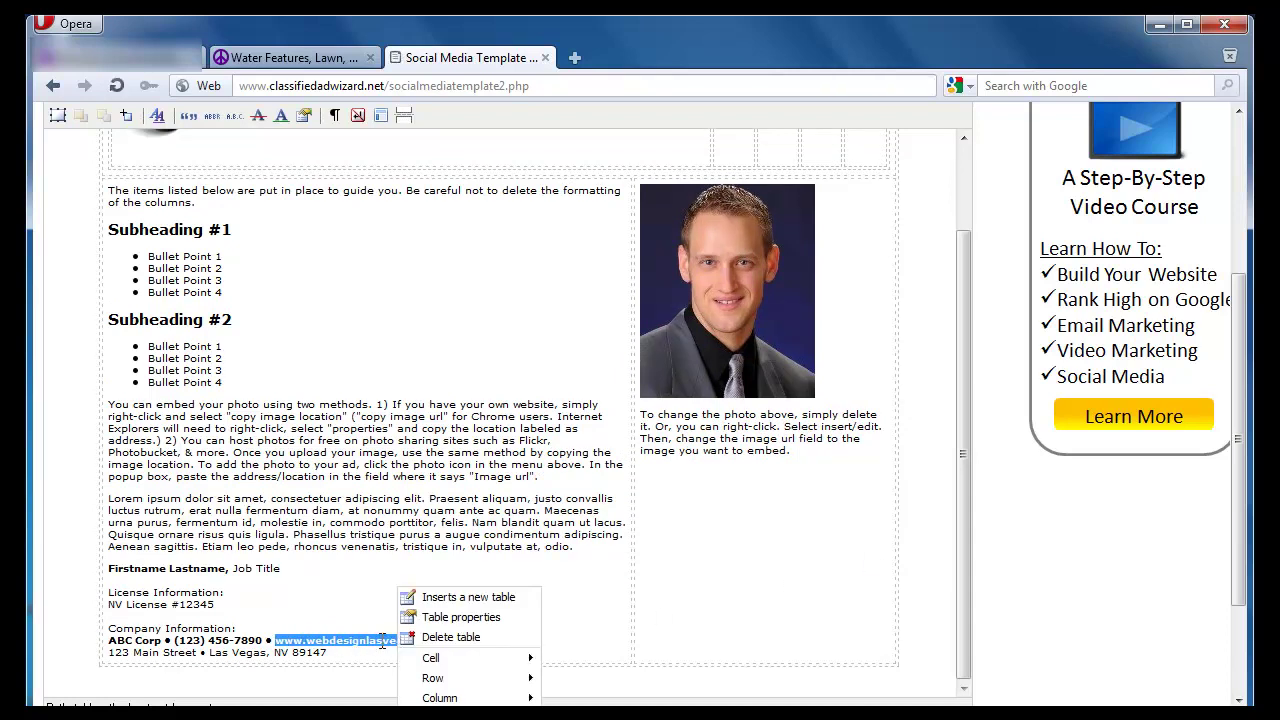
left_click(381, 641)
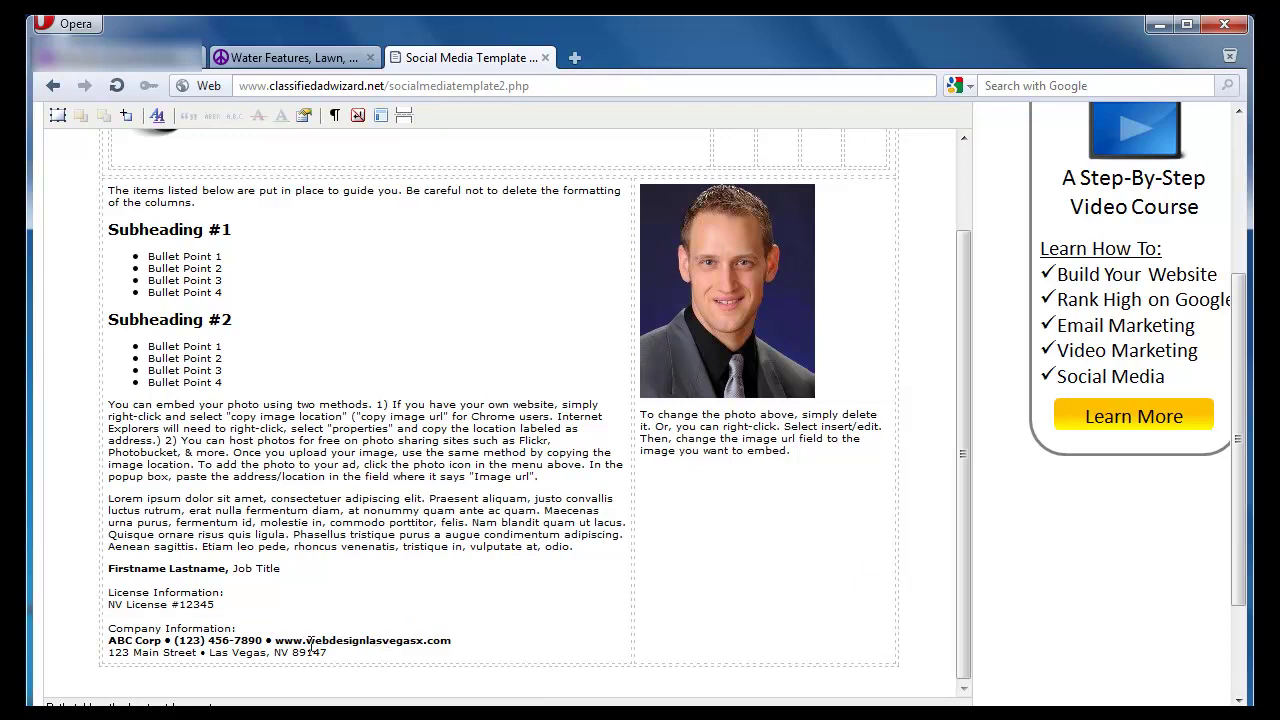
left_click_drag(275, 641, 452, 643)
left_click(281, 637)
left_click_drag(281, 640, 452, 645)
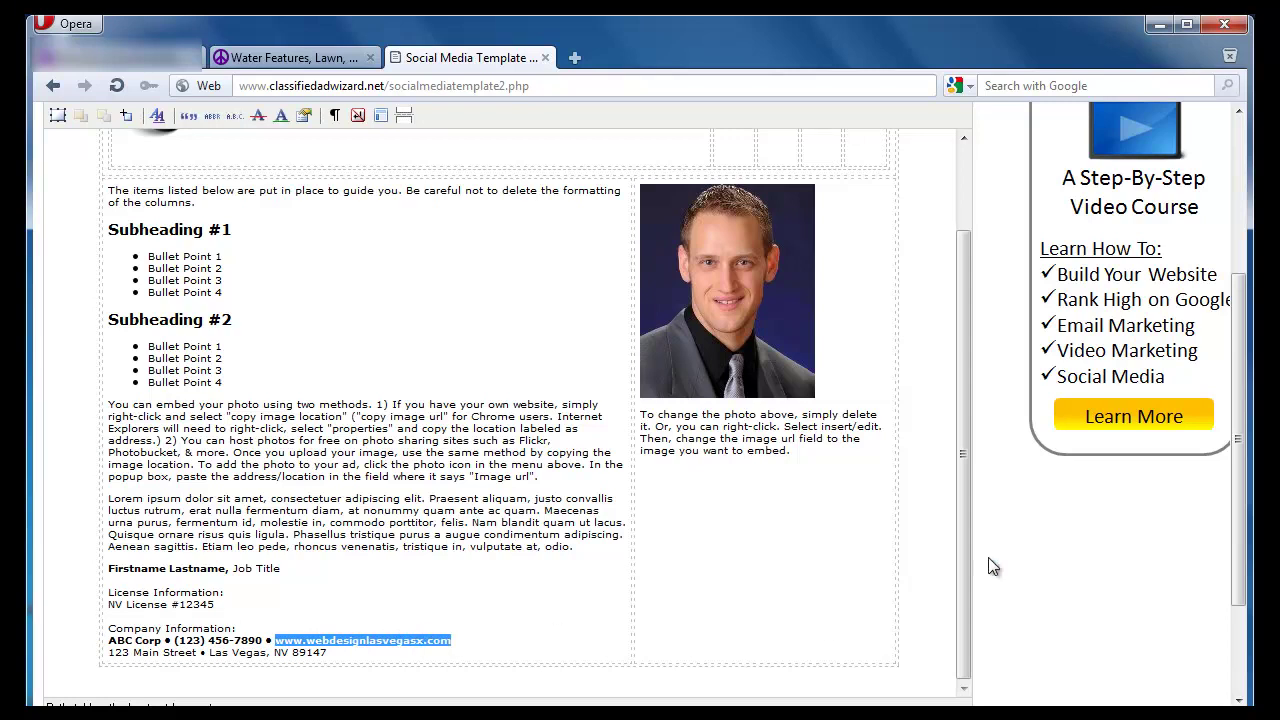
left_click_drag(964, 566, 980, 404)
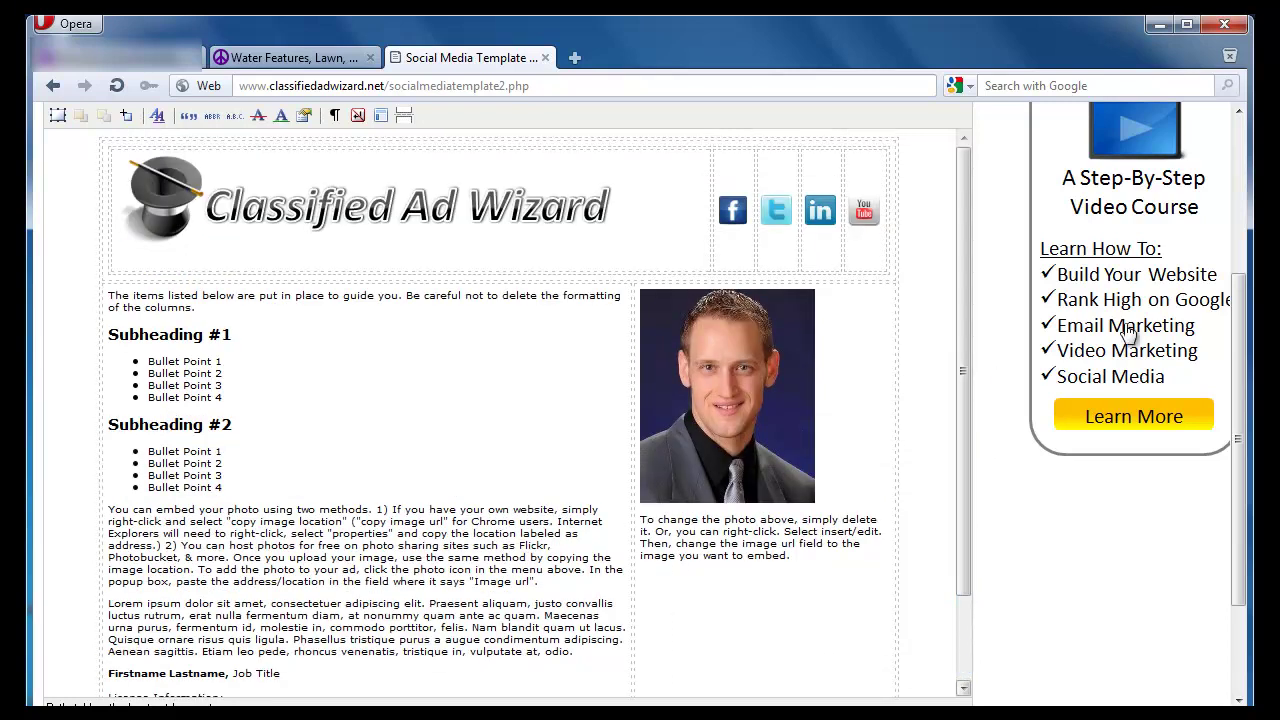
scroll(1243, 369, "up", 3)
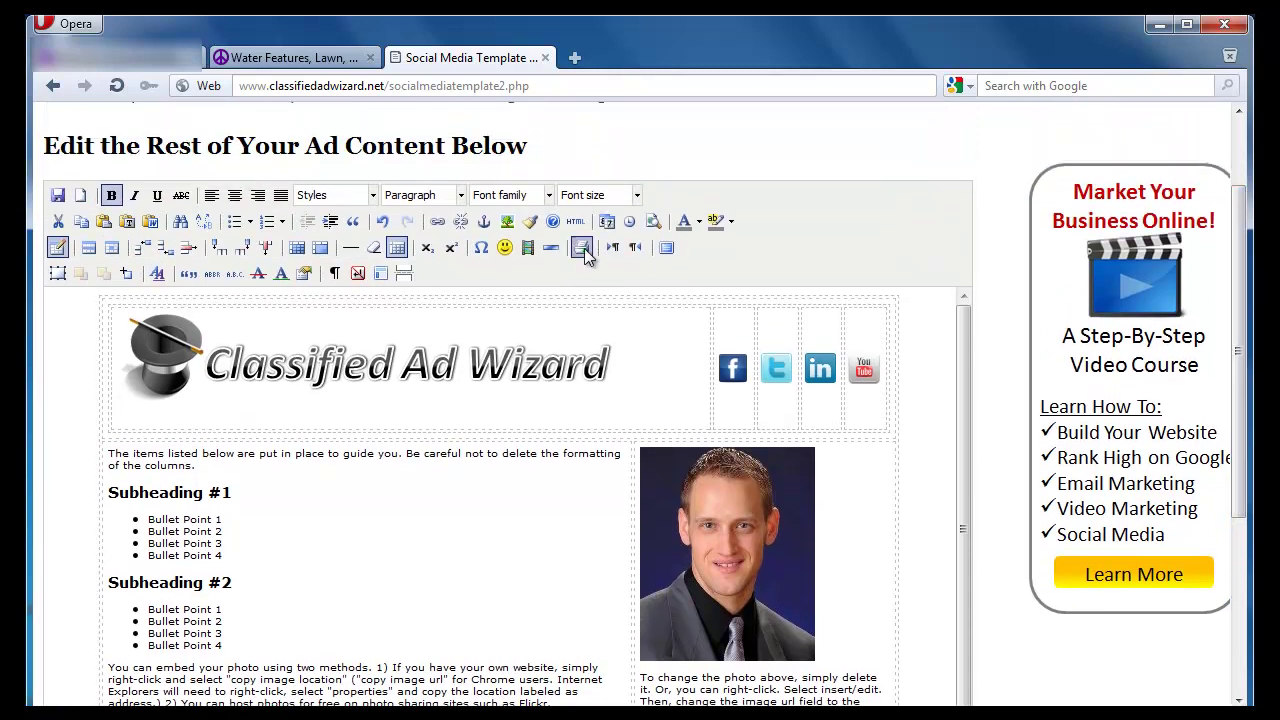
left_click(437, 221)
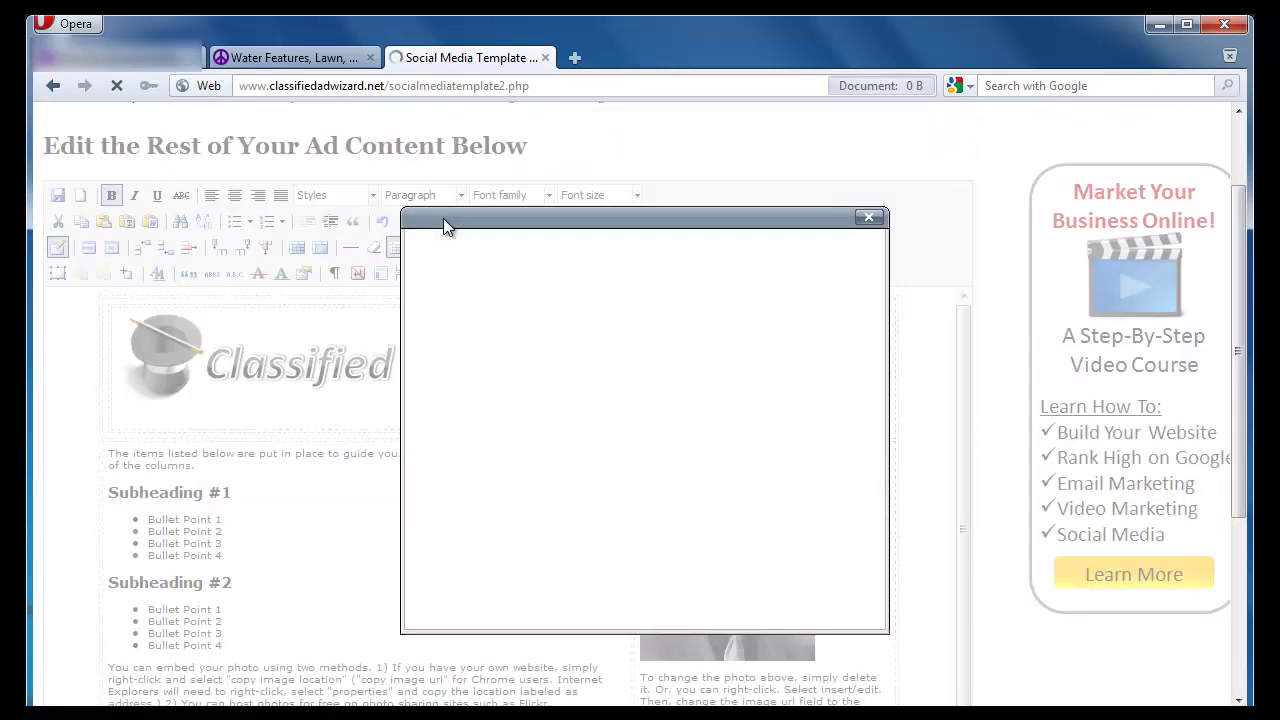
type("www.webdesignlasvegas.com")
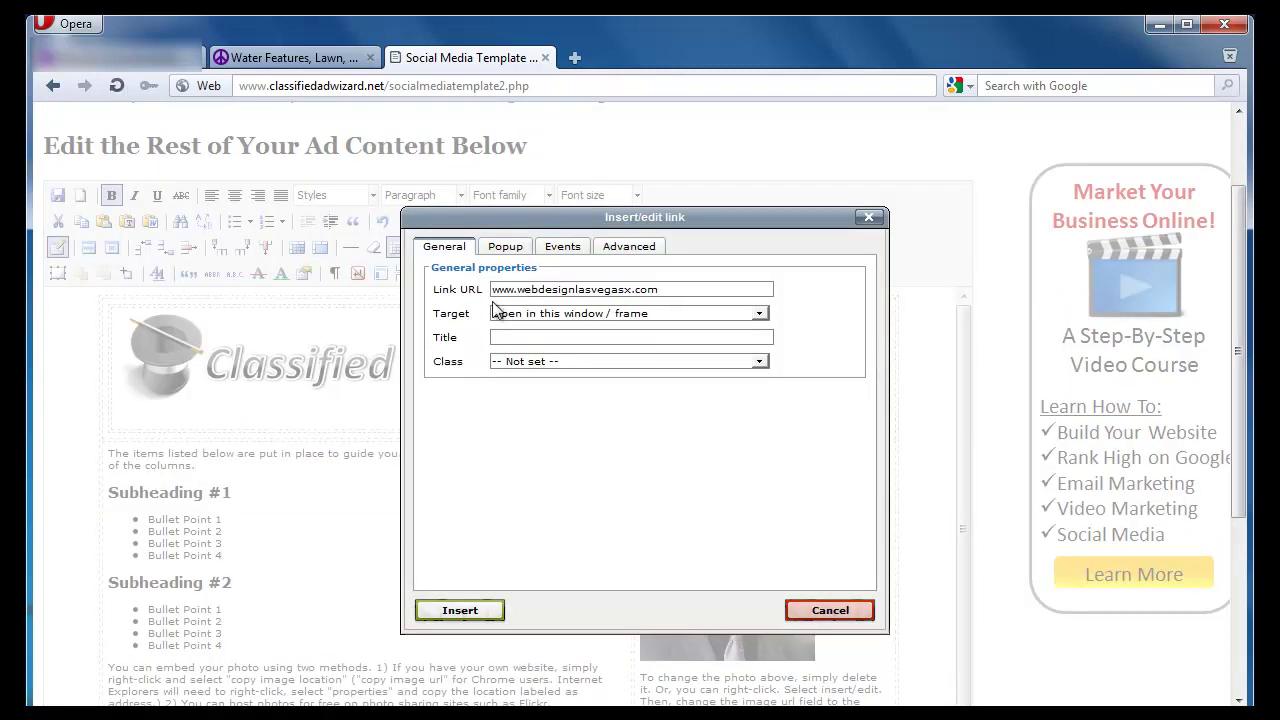
left_click(460, 612)
left_click(690, 413)
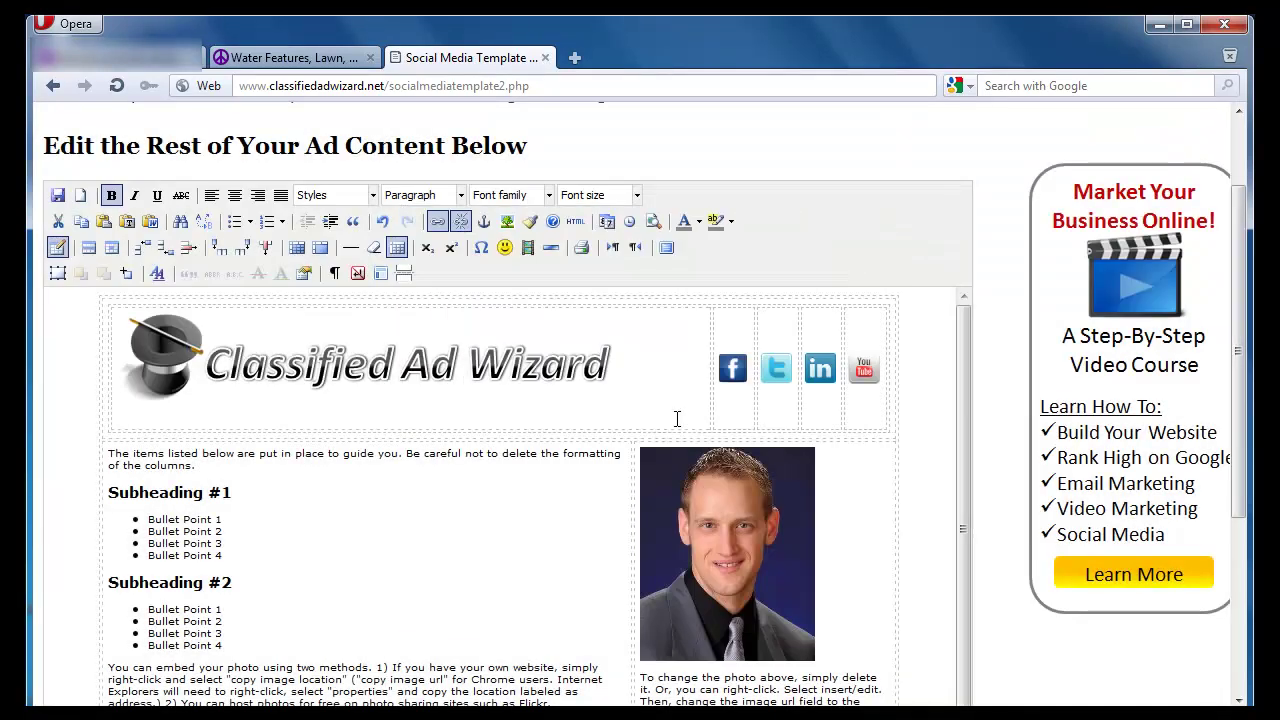
left_click_drag(971, 471, 963, 633)
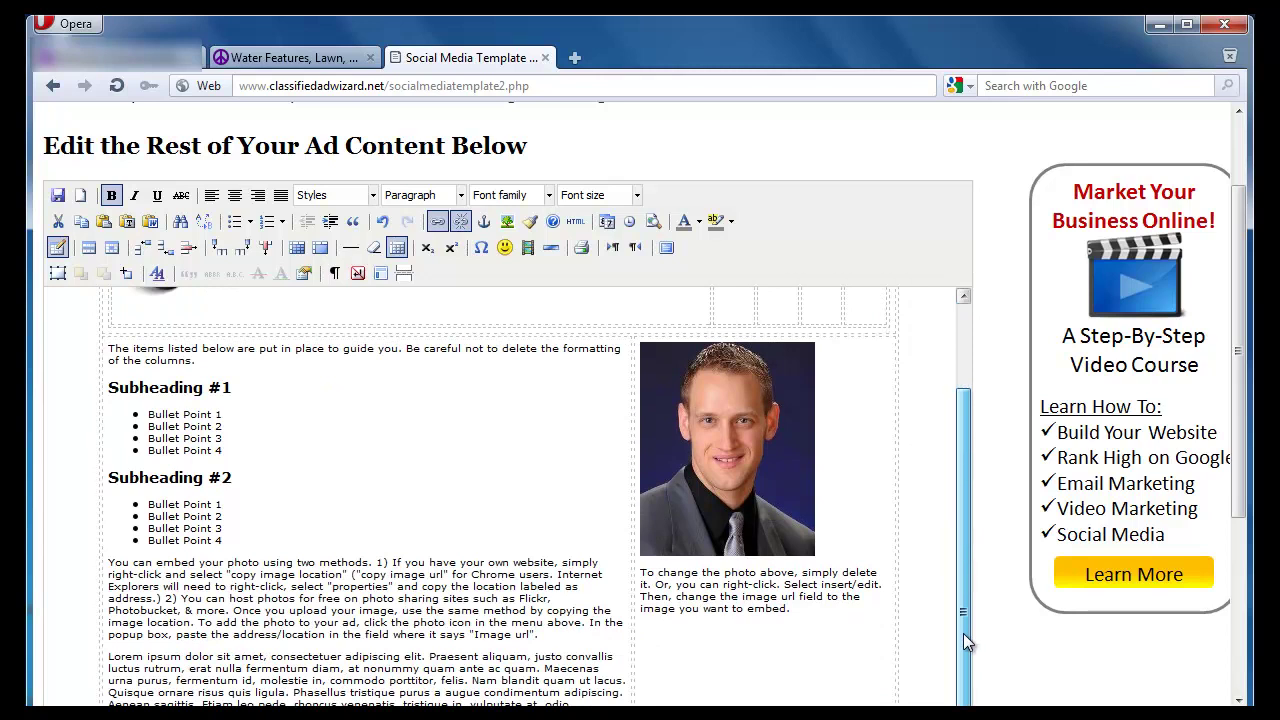
scroll(1240, 350, "down", 3)
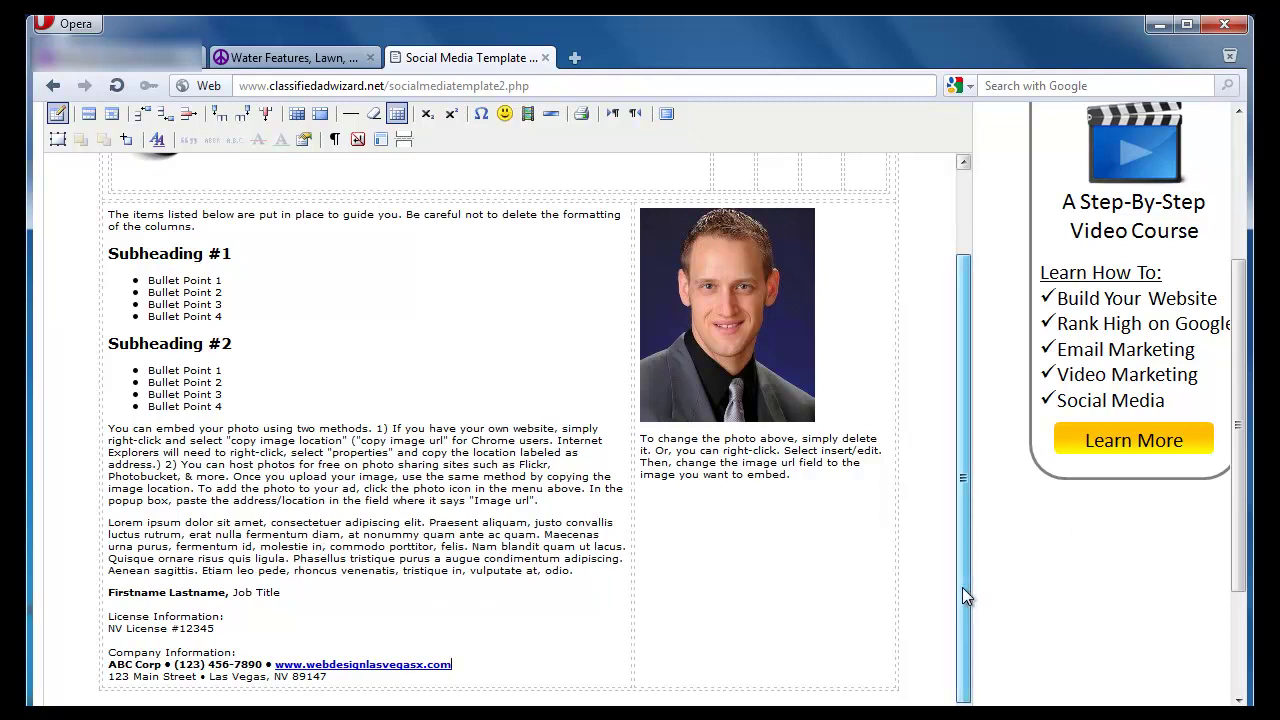
left_click_drag(962, 587, 950, 460)
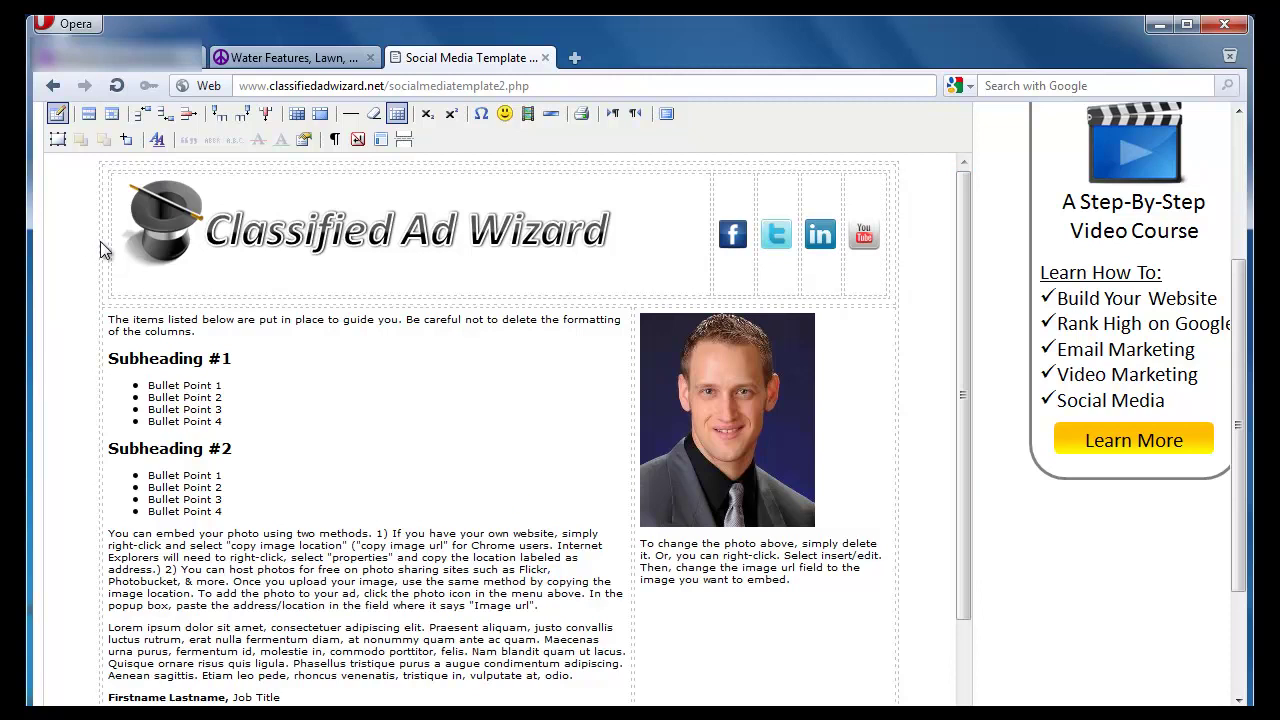
key("ctrl+a")
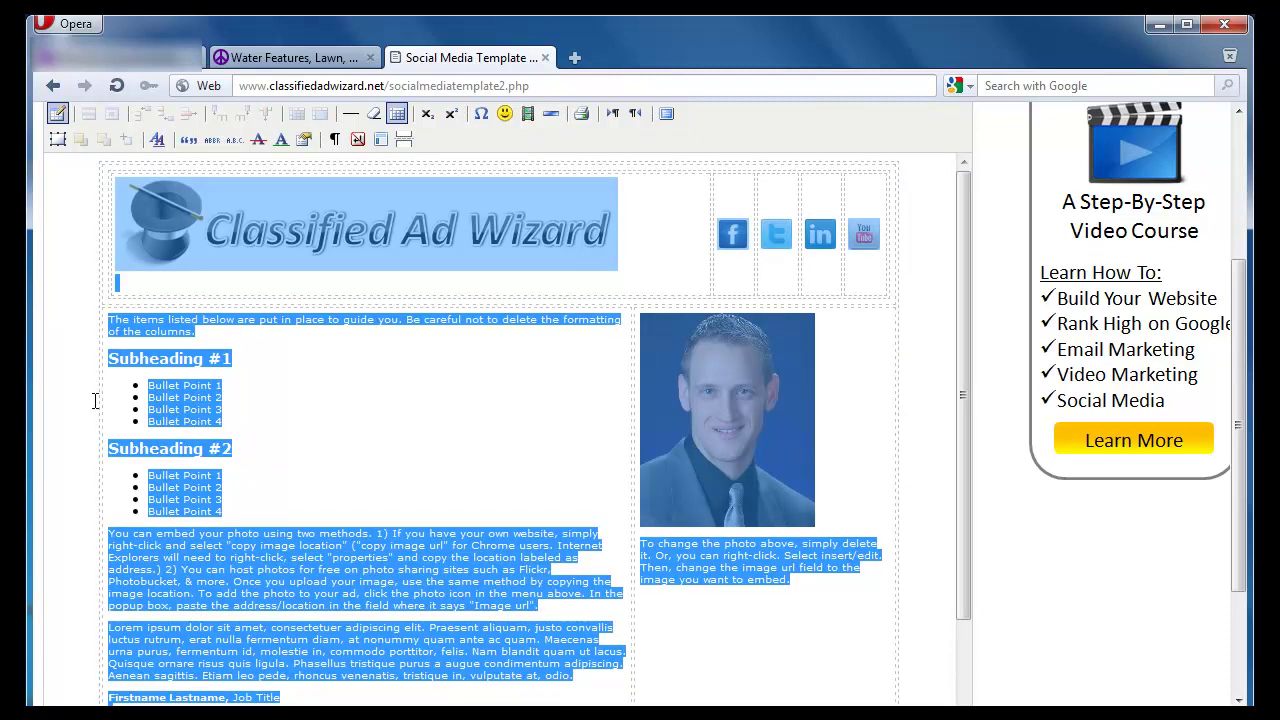
left_click(95, 395)
left_click(112, 180)
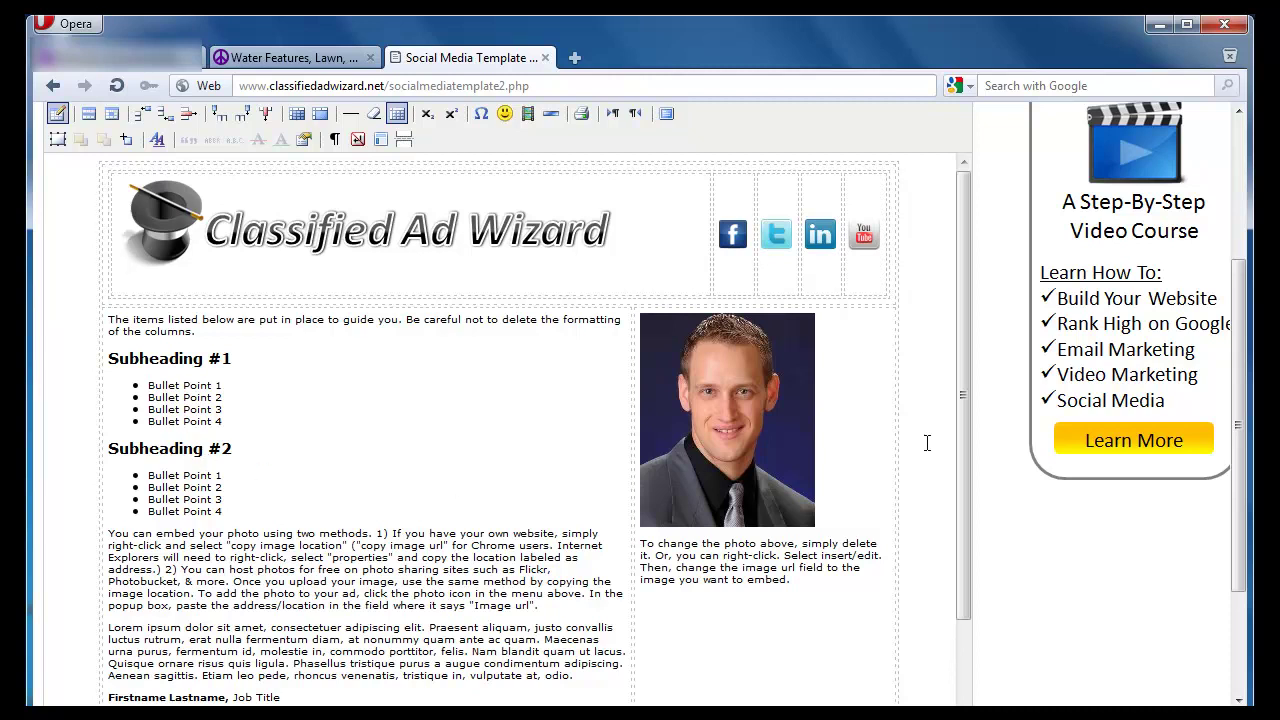
Preview the ad, widening the preview window to check the full layout, and close the preview
left_click_drag(1236, 342, 1236, 204)
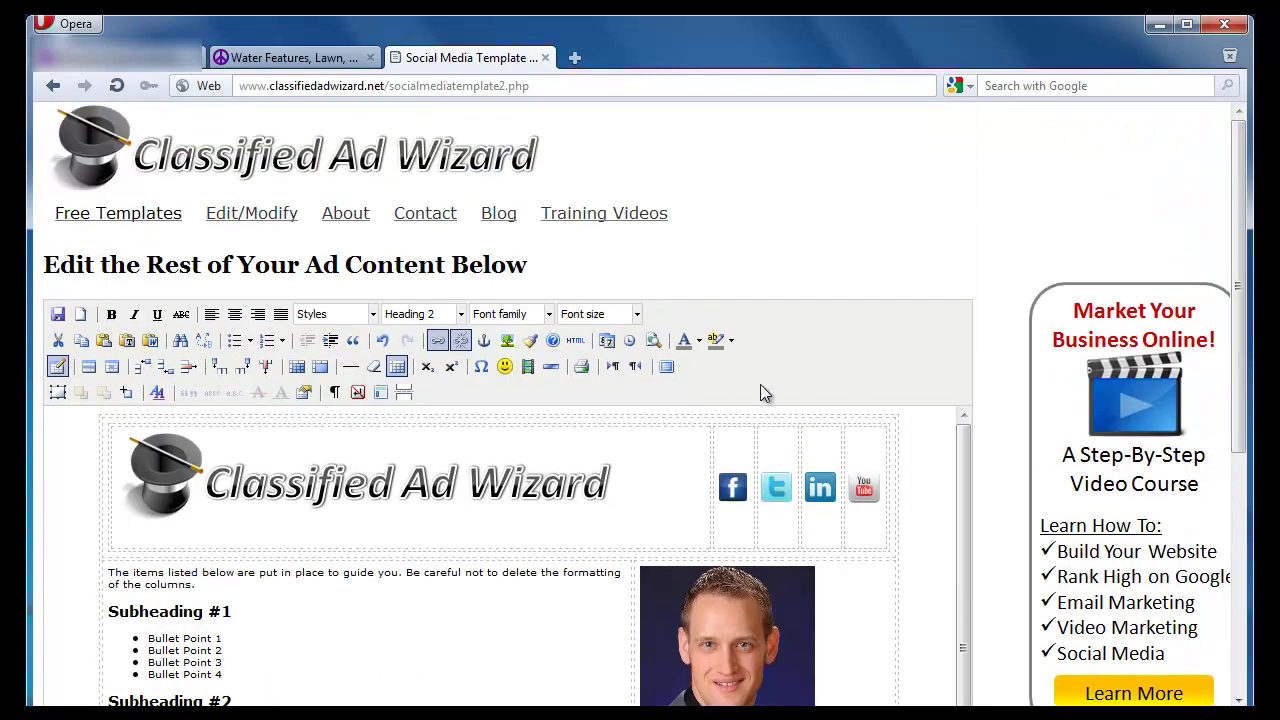
left_click(653, 341)
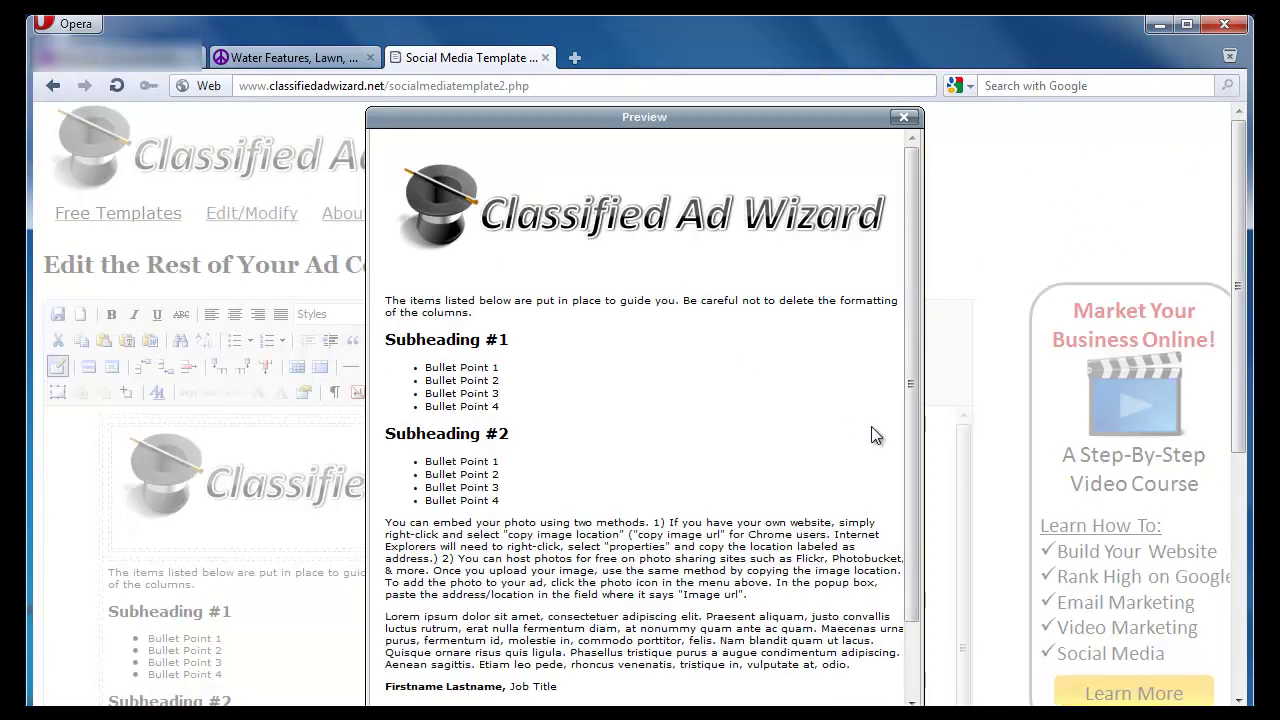
left_click_drag(922, 440, 1207, 426)
left_click_drag(360, 422, 90, 430)
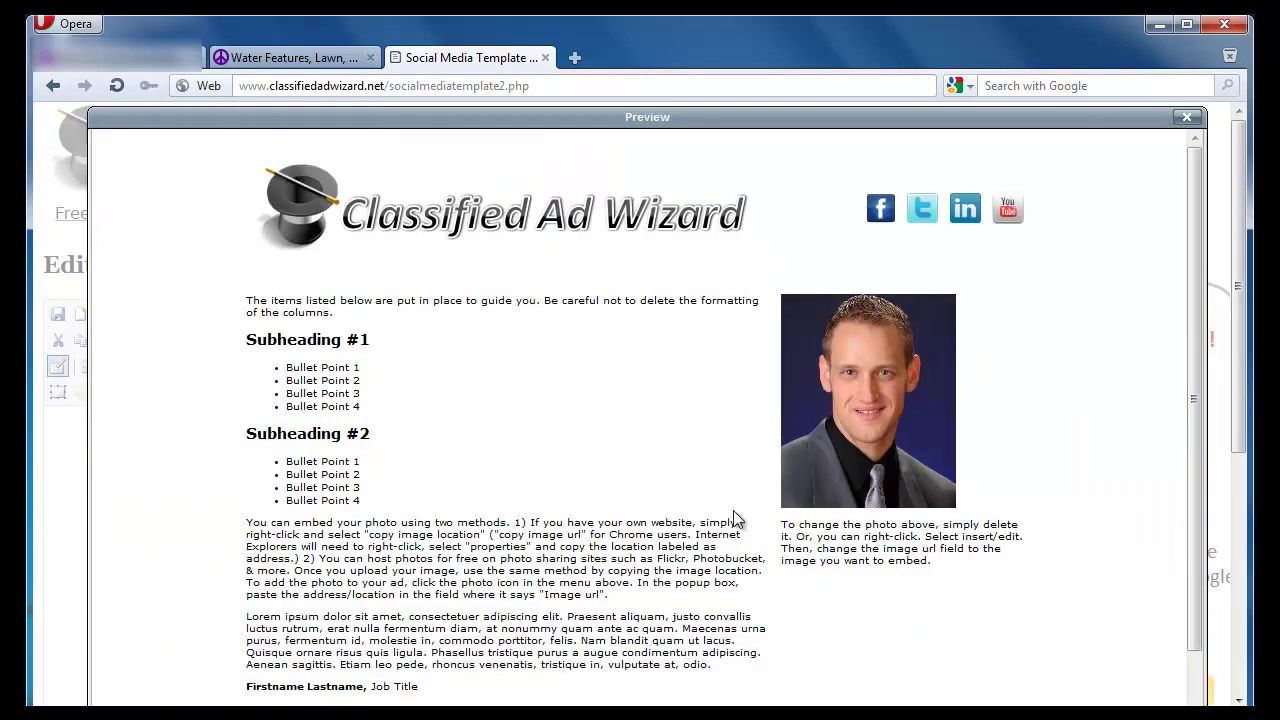
left_click_drag(1193, 394, 1203, 320)
left_click(1187, 117)
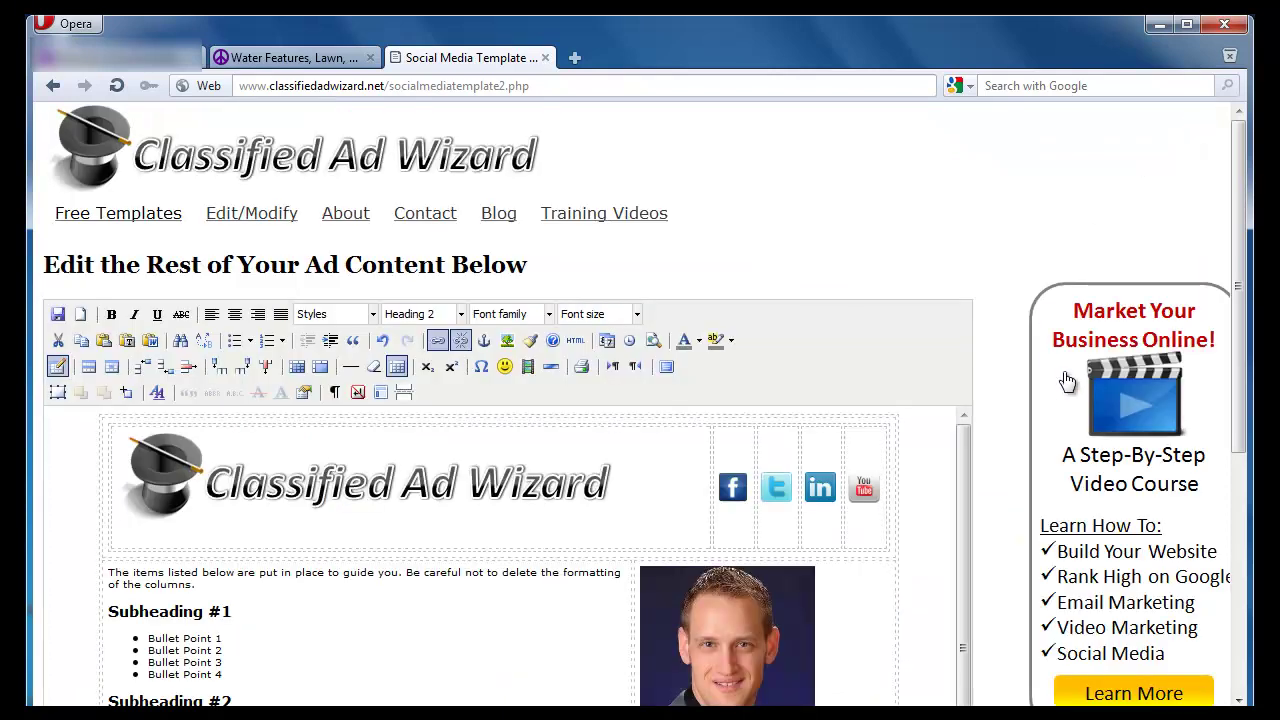
Submit the finished ad to generate its HTML code and copy the entire code
left_click_drag(1240, 368, 1243, 607)
left_click(105, 617)
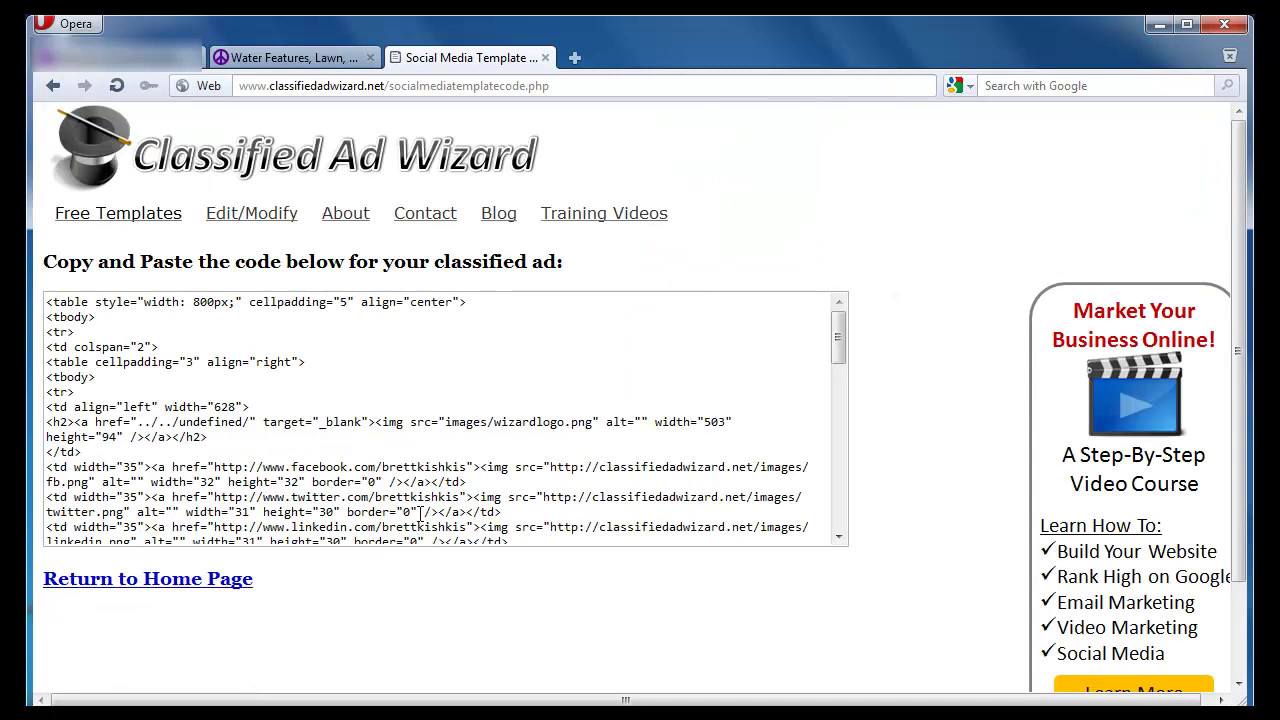
left_click(382, 439)
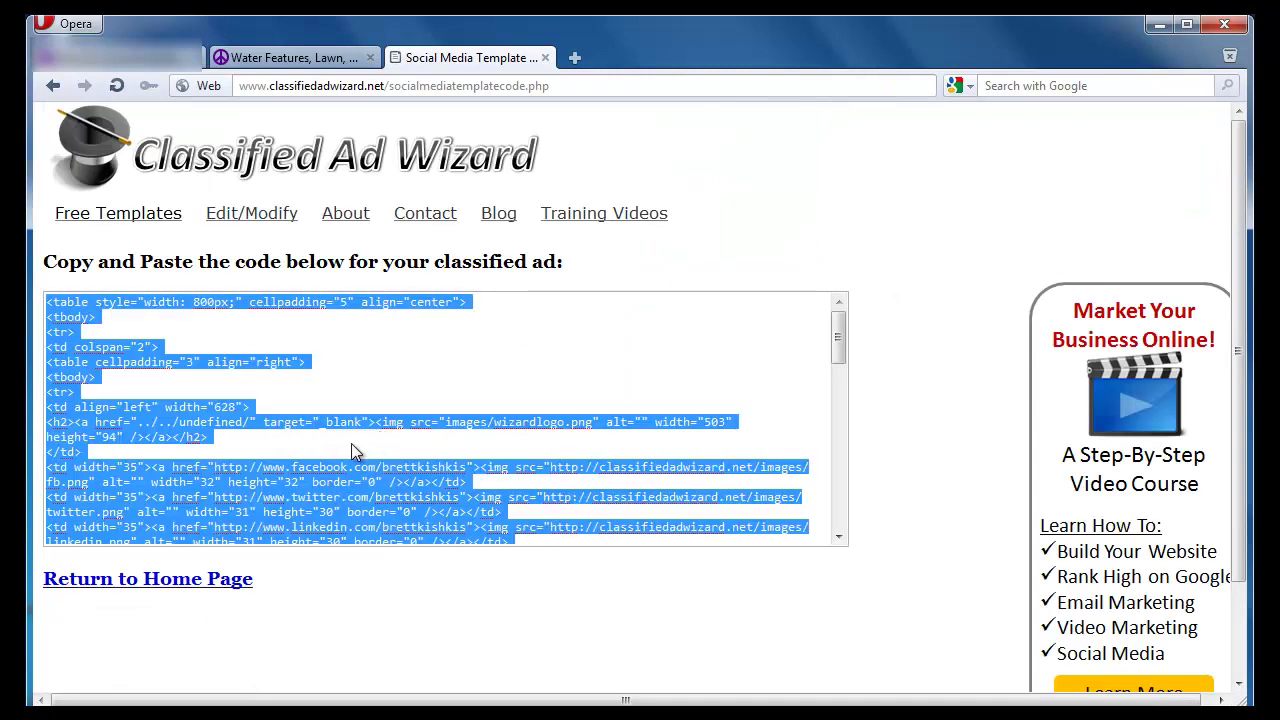
right_click(146, 427)
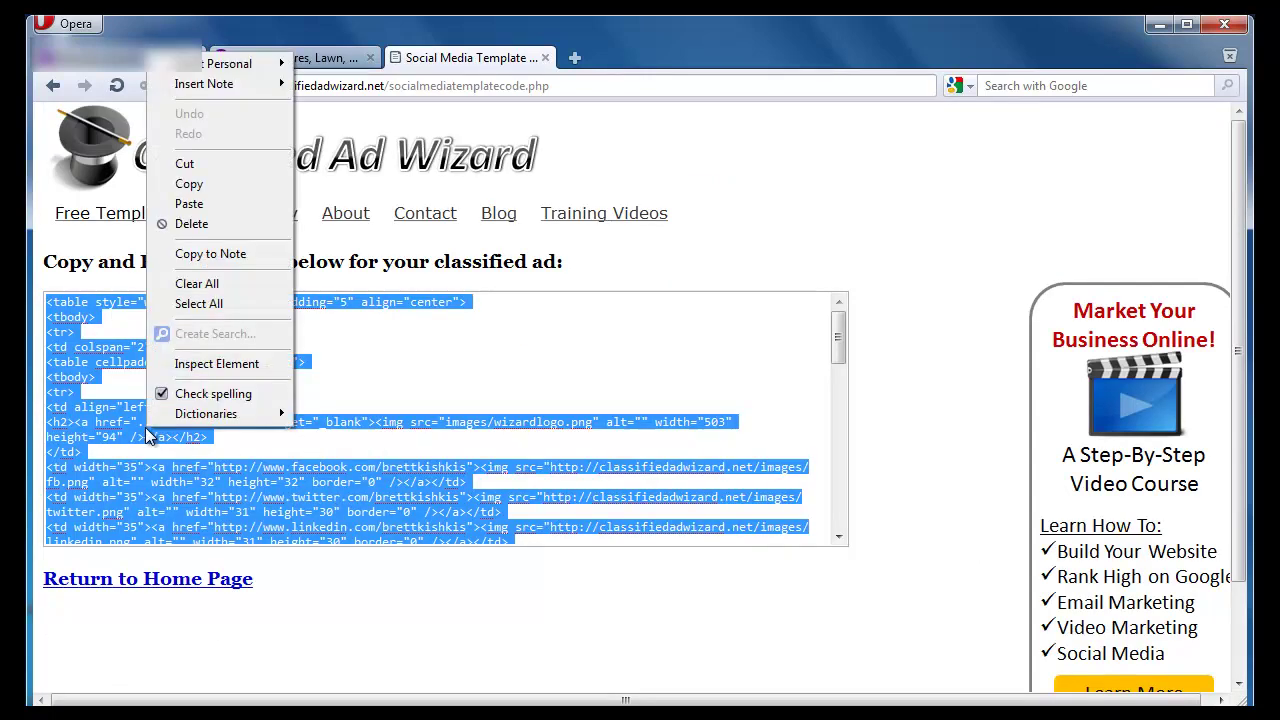
left_click(238, 189)
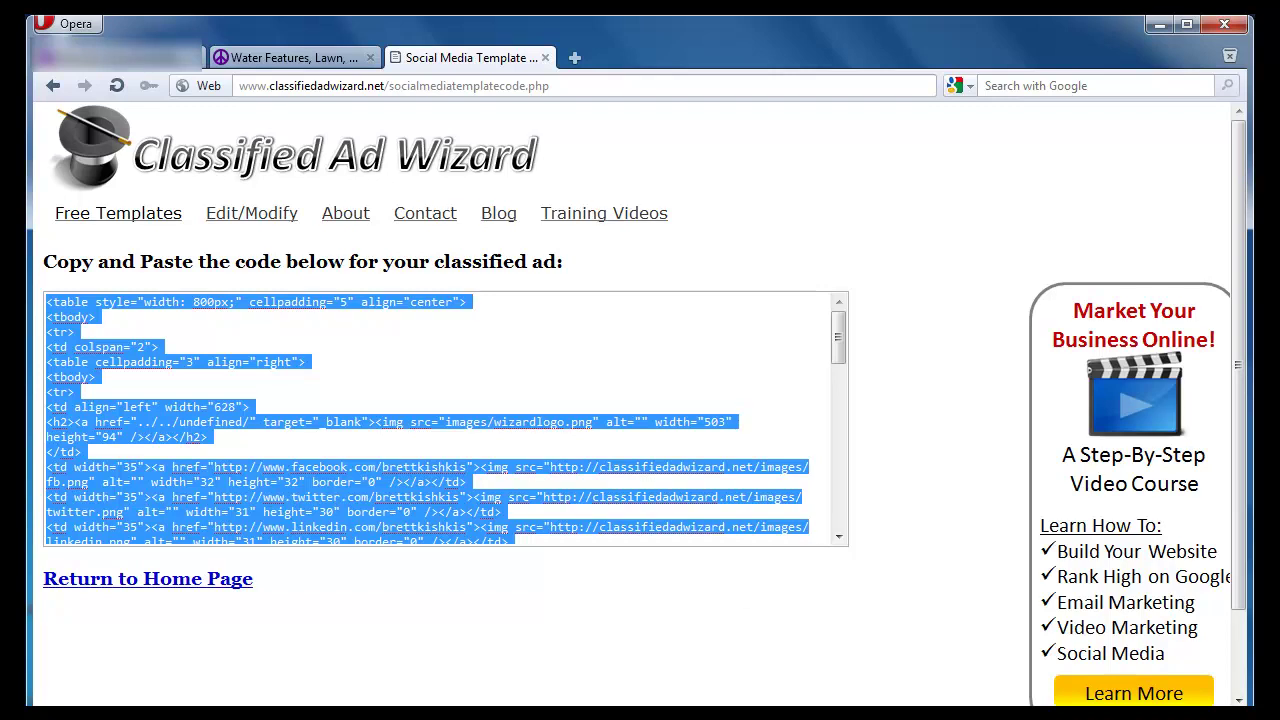
Minimize the browser and create a new text document named craigslist.txt on the desktop
left_click(1158, 25)
right_click(253, 480)
mouse_move(371, 391)
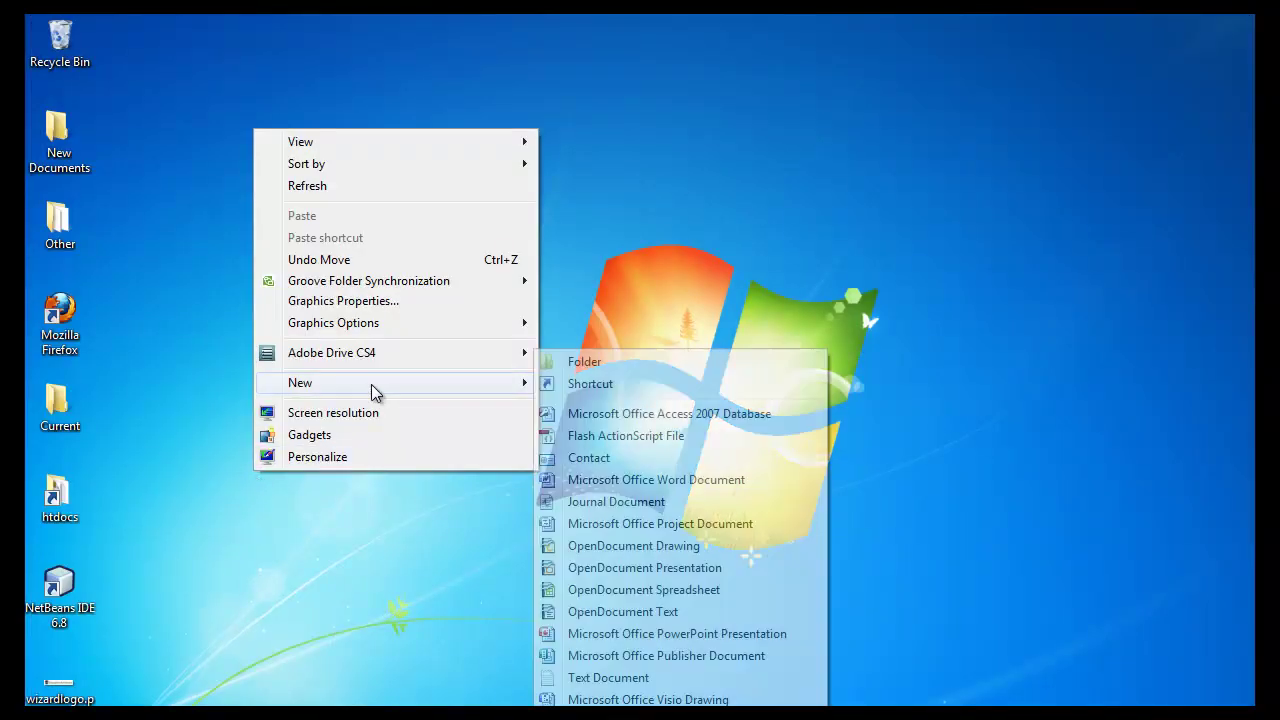
left_click(603, 678)
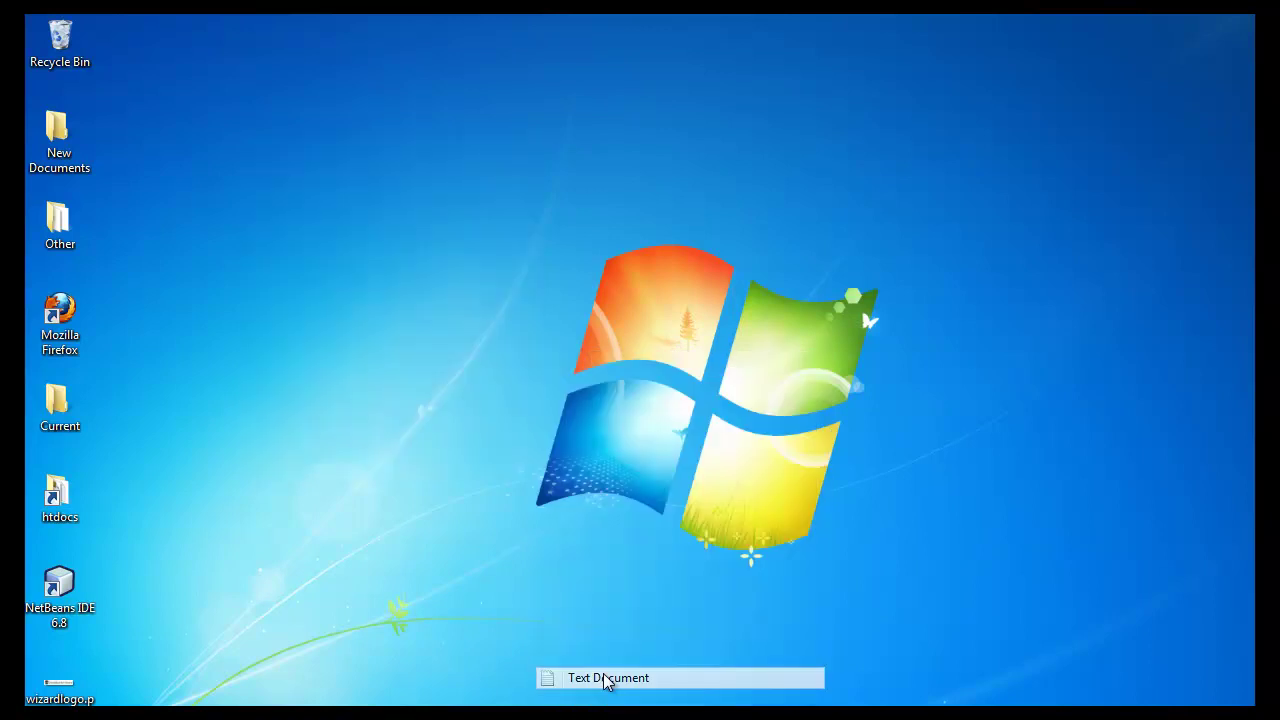
type("craigslist.txt")
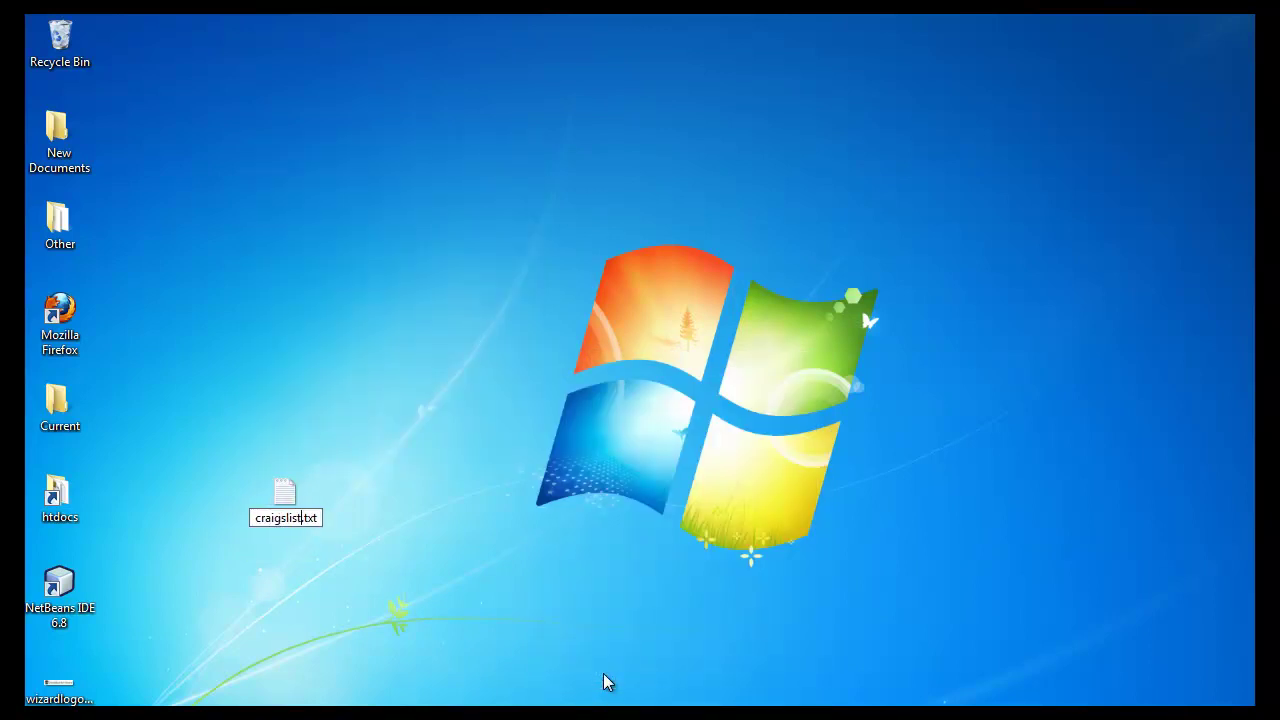
key("Return")
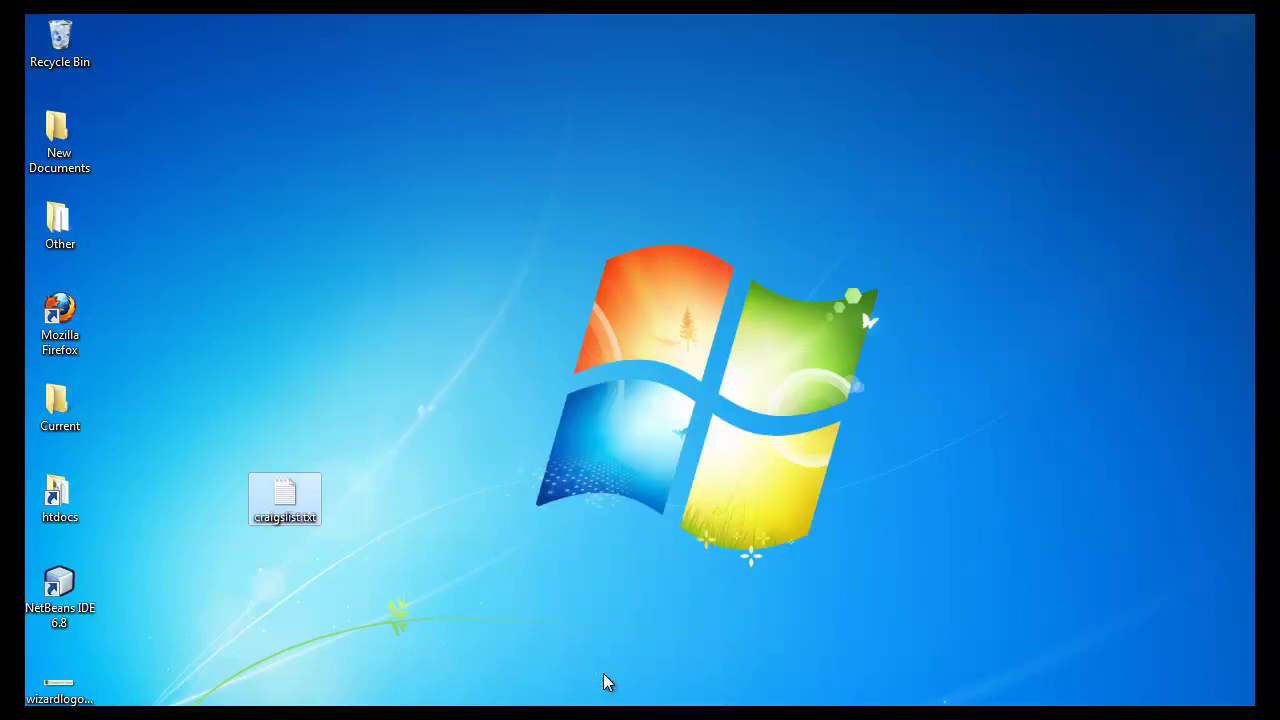
Open craigslist.txt in Notepad, paste the copied ad code into it and look through the code
key("Return")
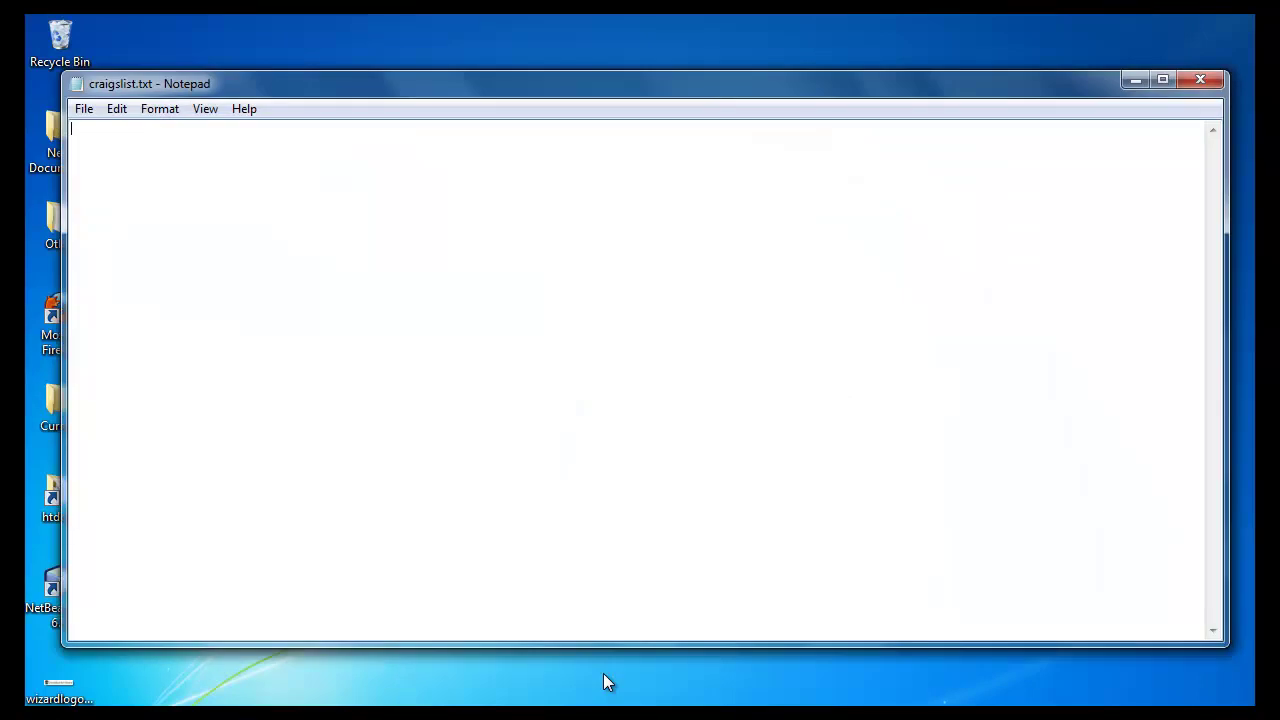
key("ctrl+v")
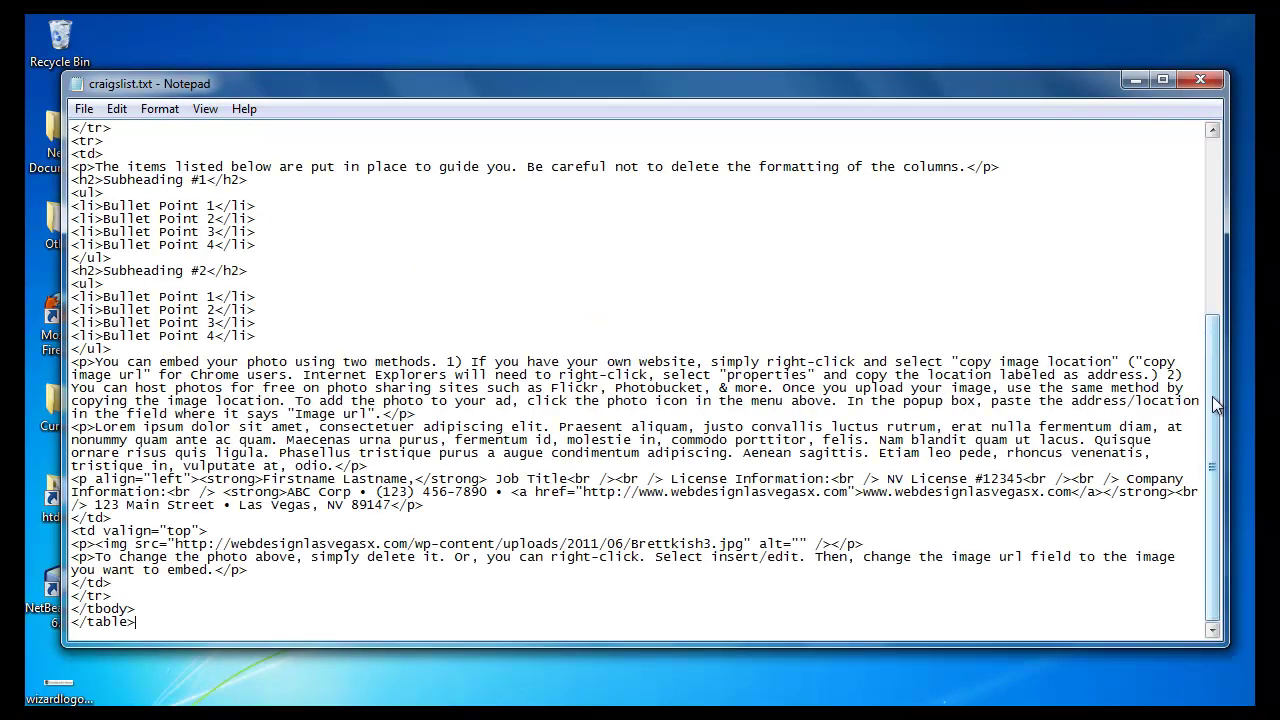
left_click_drag(1212, 396, 1220, 200)
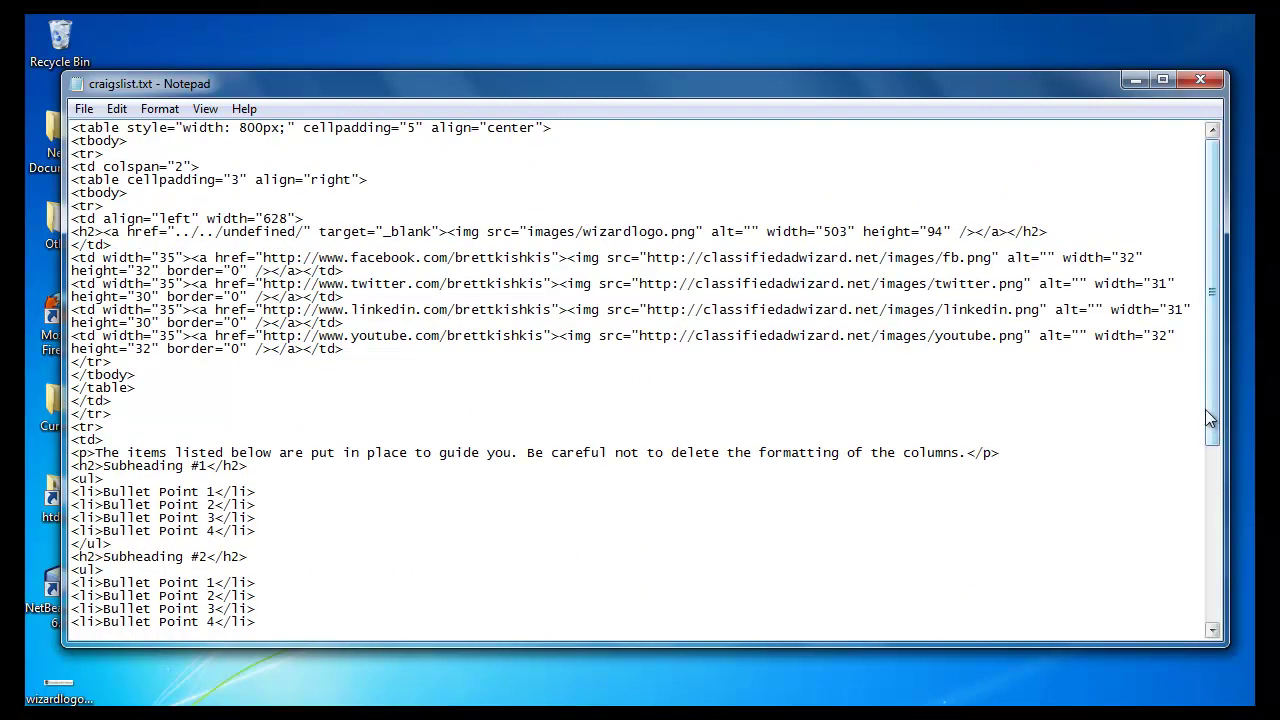
left_click_drag(1205, 409, 1206, 494)
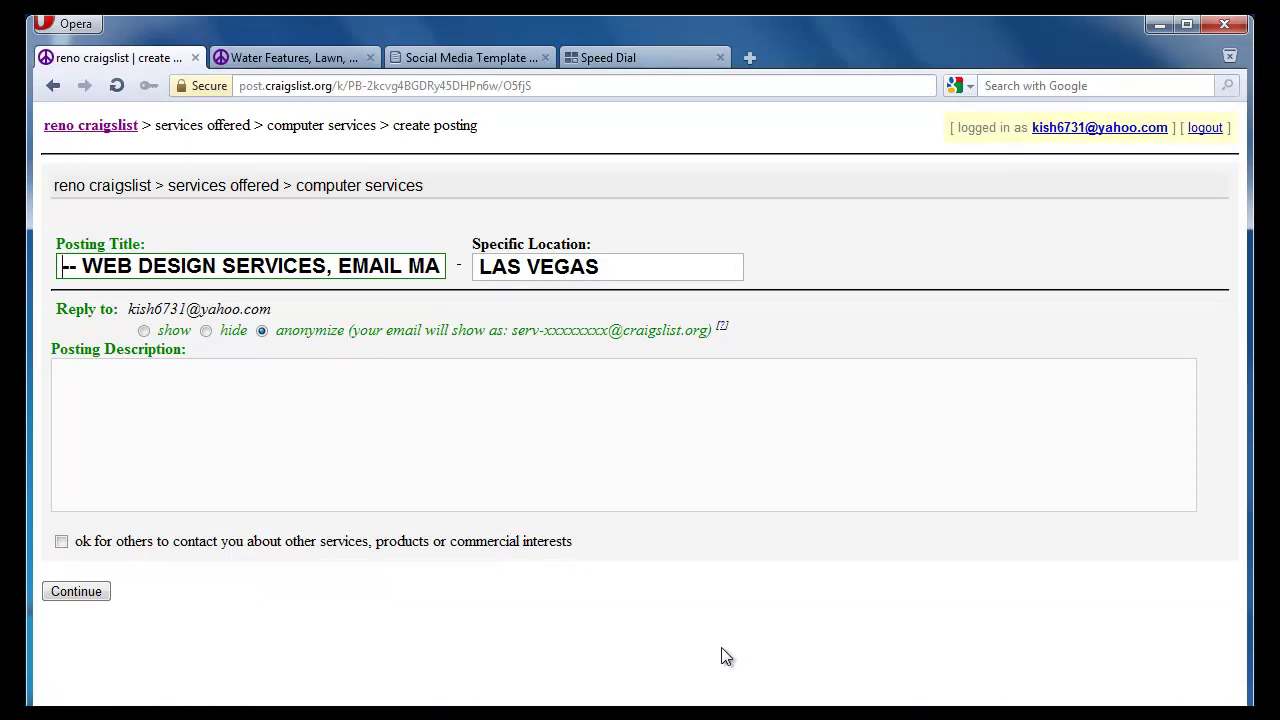
Copy the entire ad code from craigslist.txt in Notepad and paste it into the Craigslist posting description
left_click(184, 394)
left_click(606, 266)
key("alt+Tab")
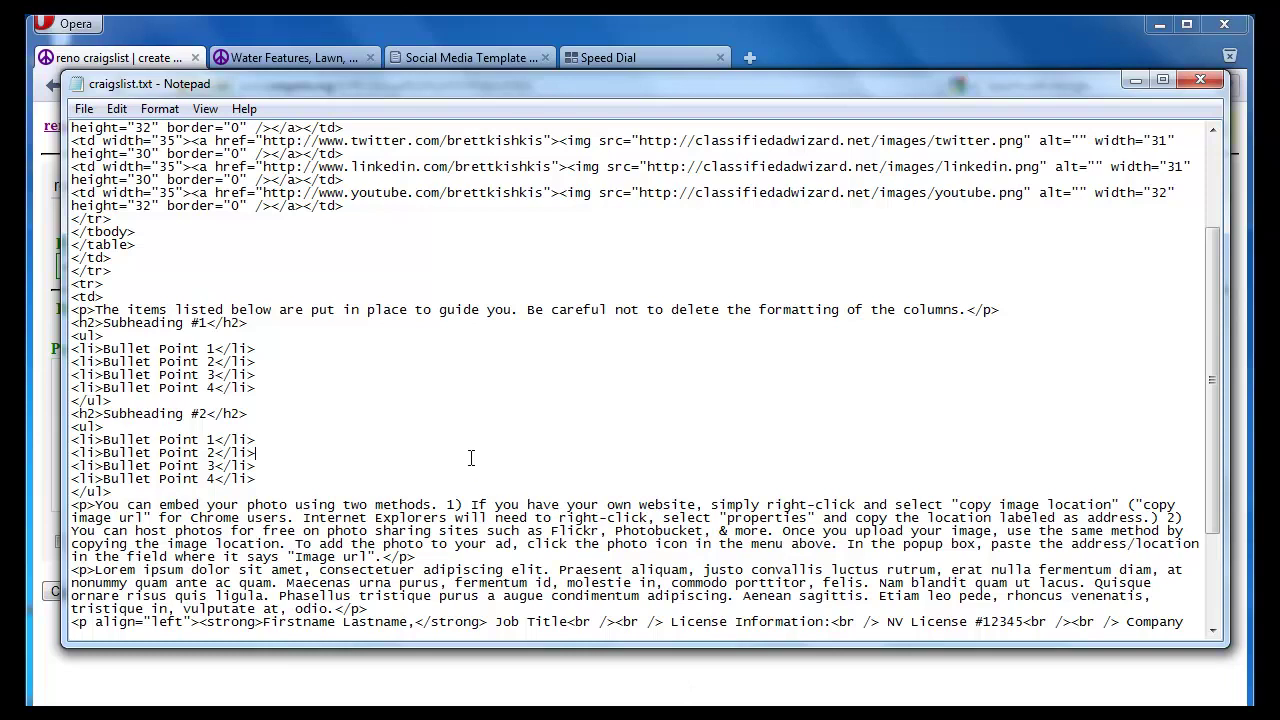
key("ctrl+a")
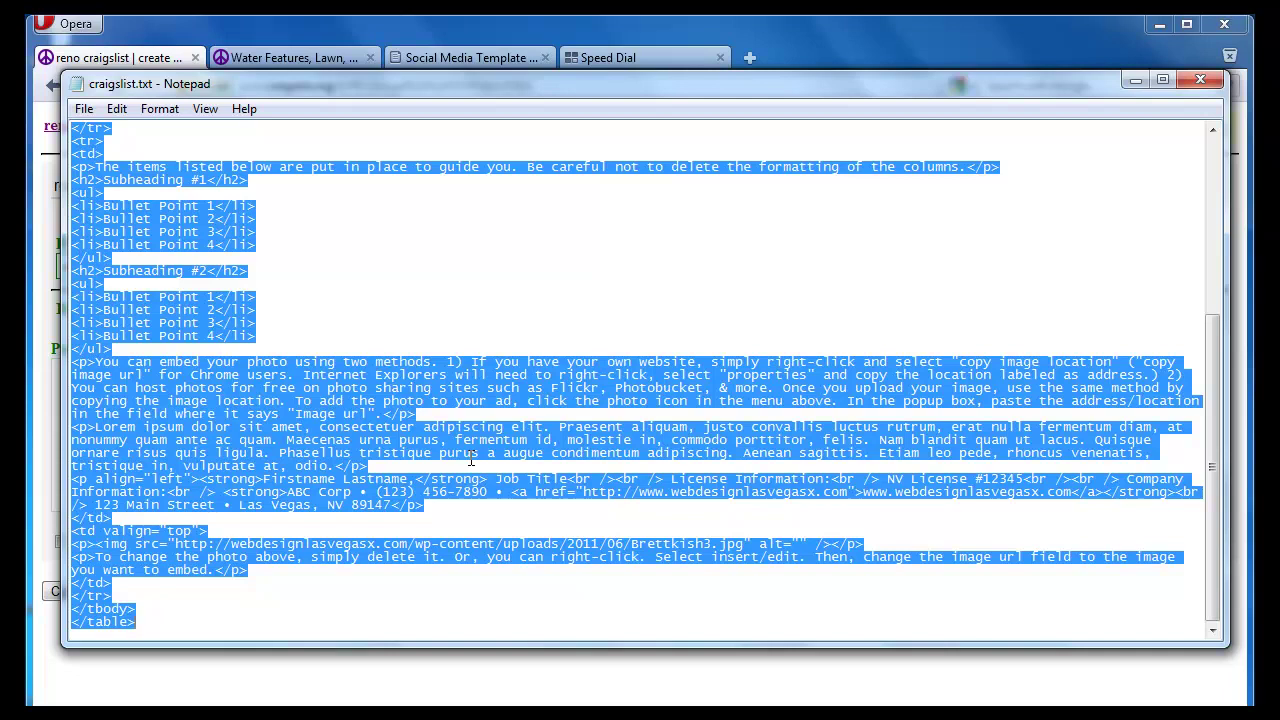
right_click(296, 432)
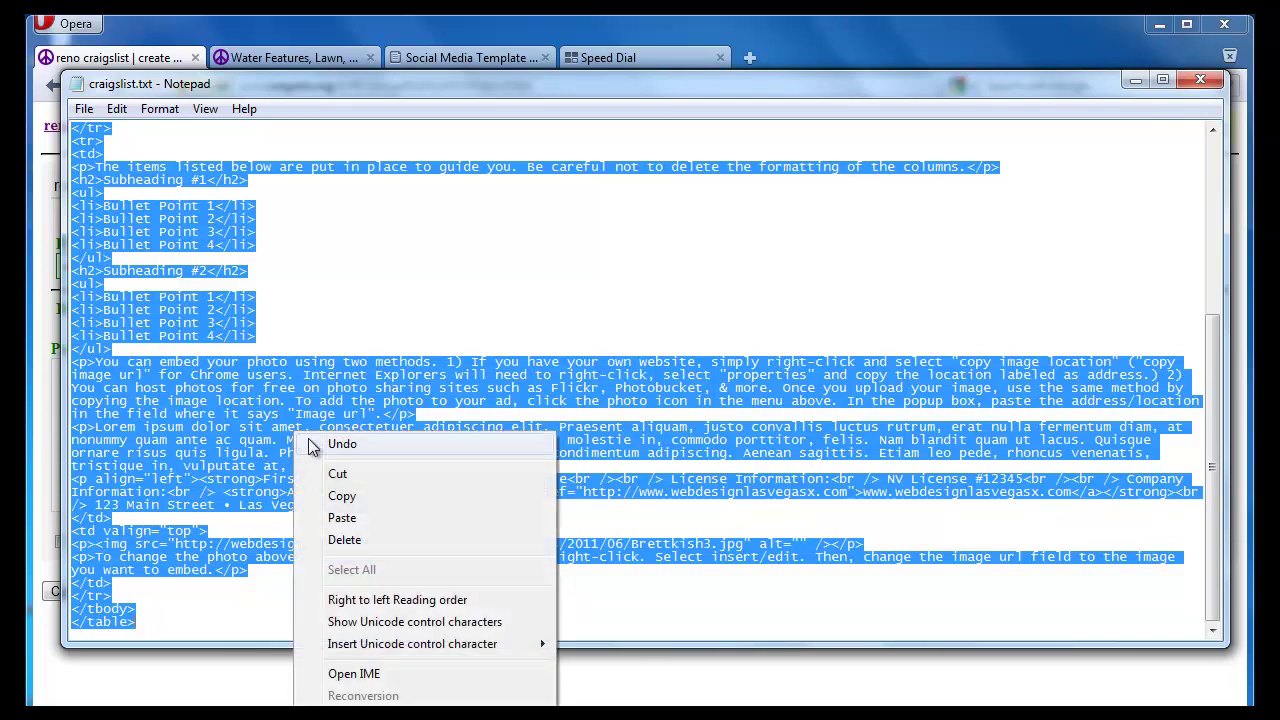
left_click(341, 496)
key("alt+Tab")
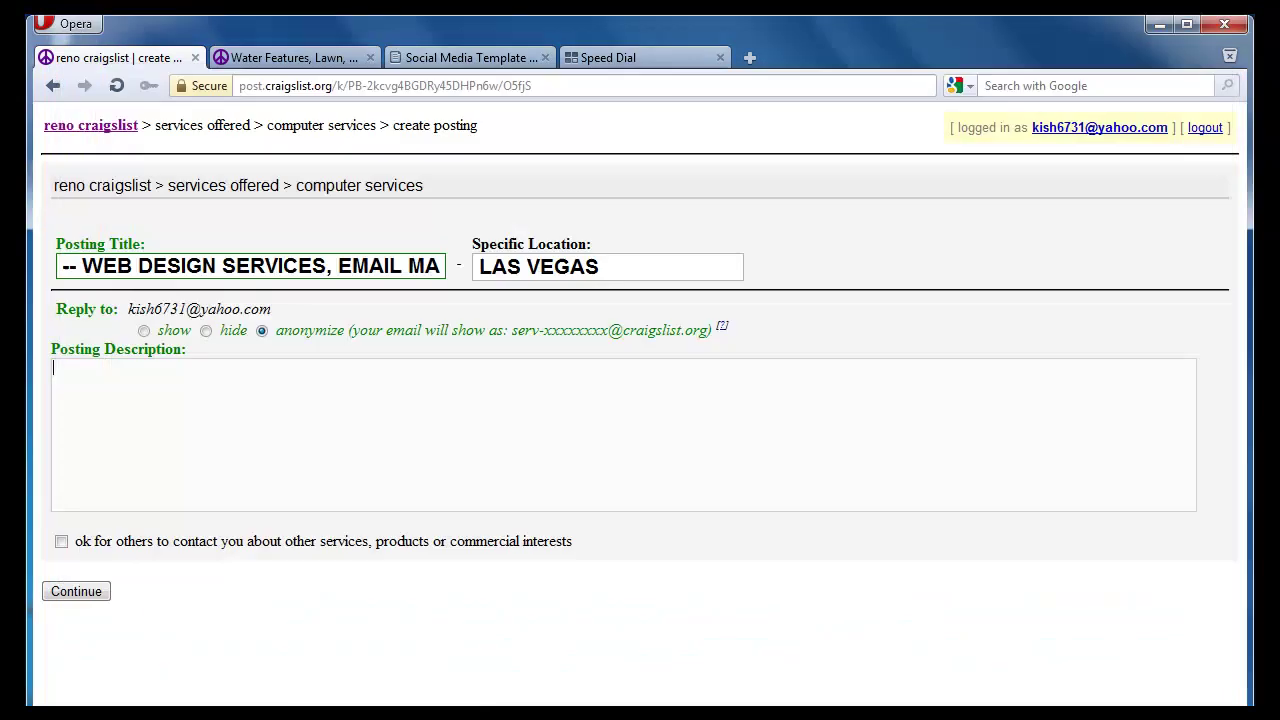
left_click(265, 408)
key("ctrl+v")
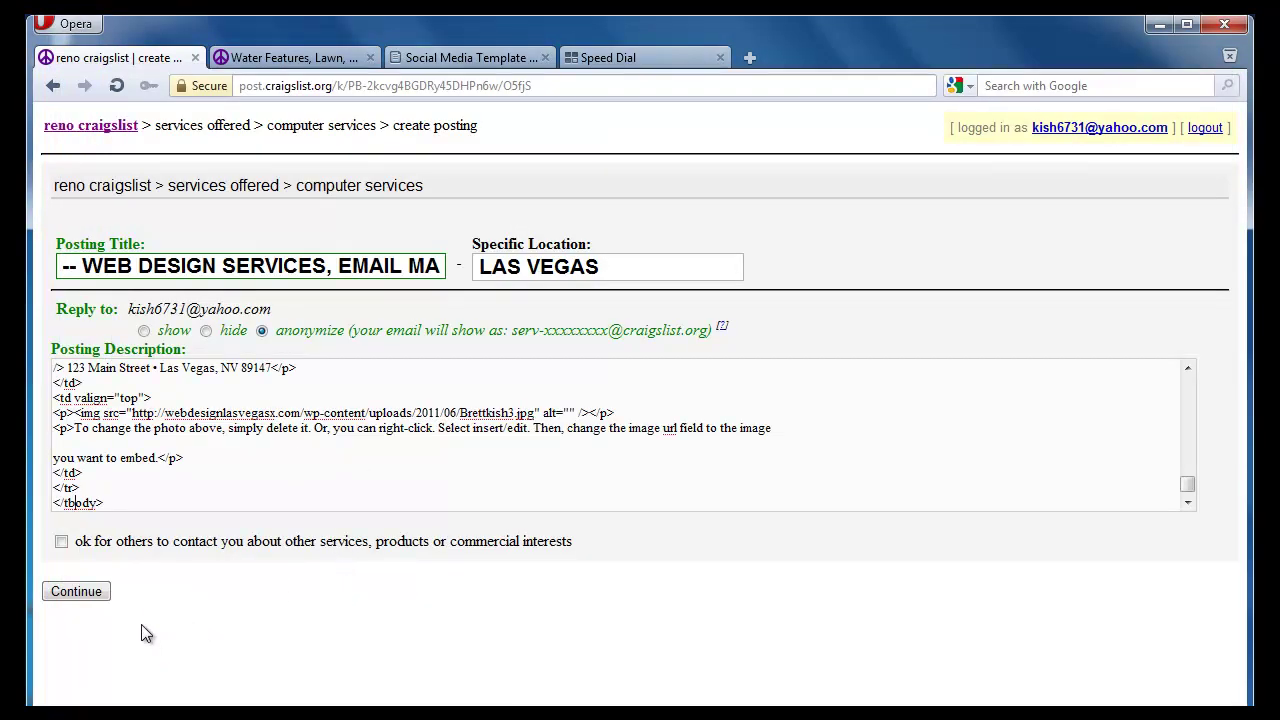
Submit the Craigslist posting for review, check the whole ad preview and continue to the word verification
left_click(84, 593)
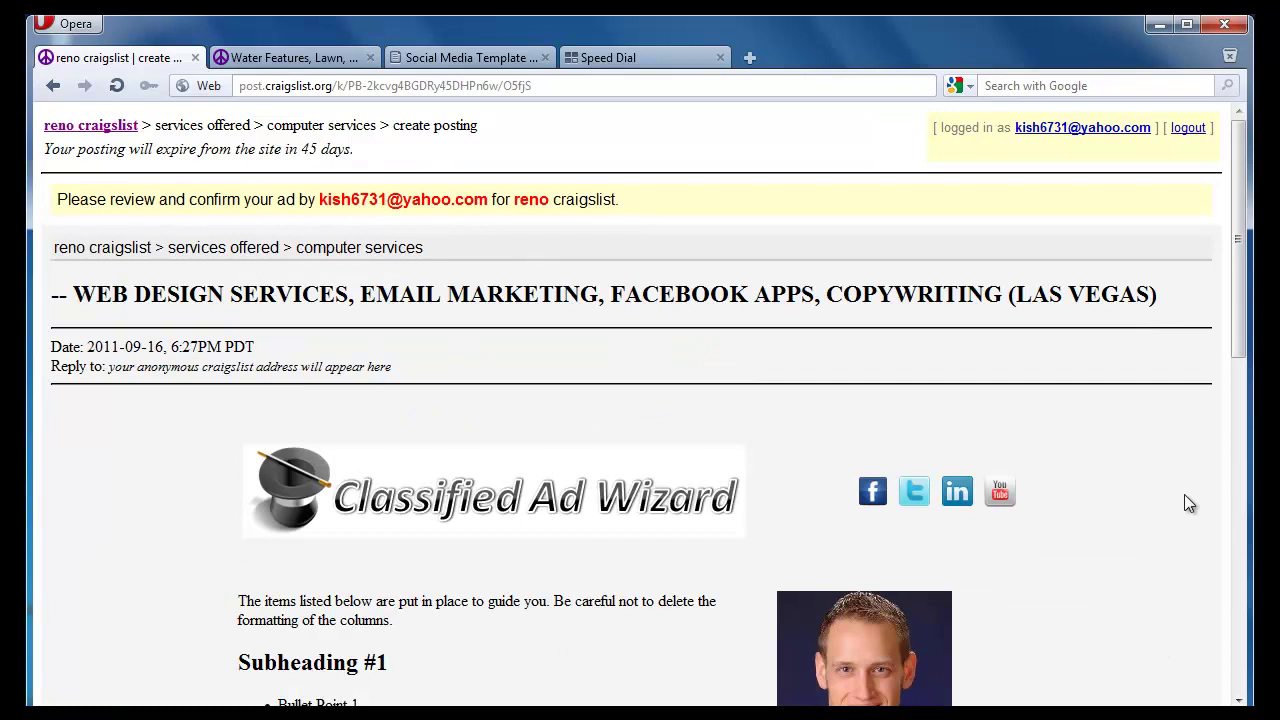
left_click_drag(1238, 283, 1247, 341)
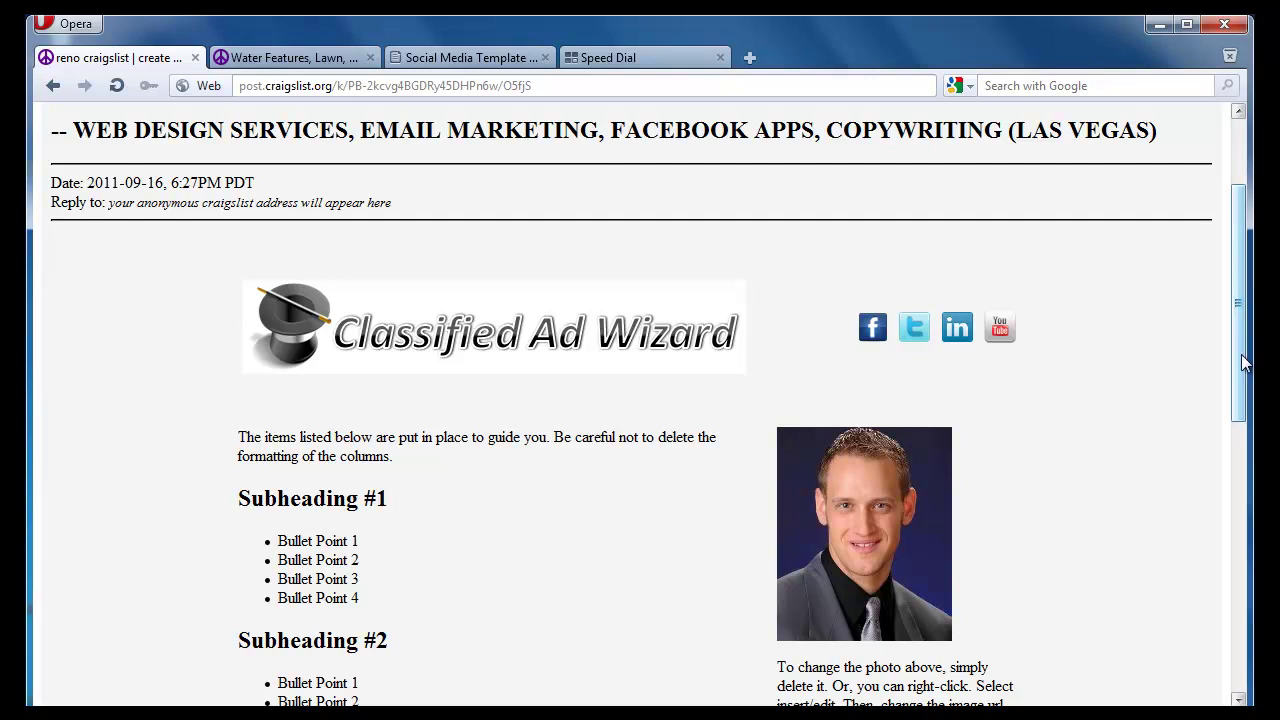
left_click_drag(1240, 363, 1240, 631)
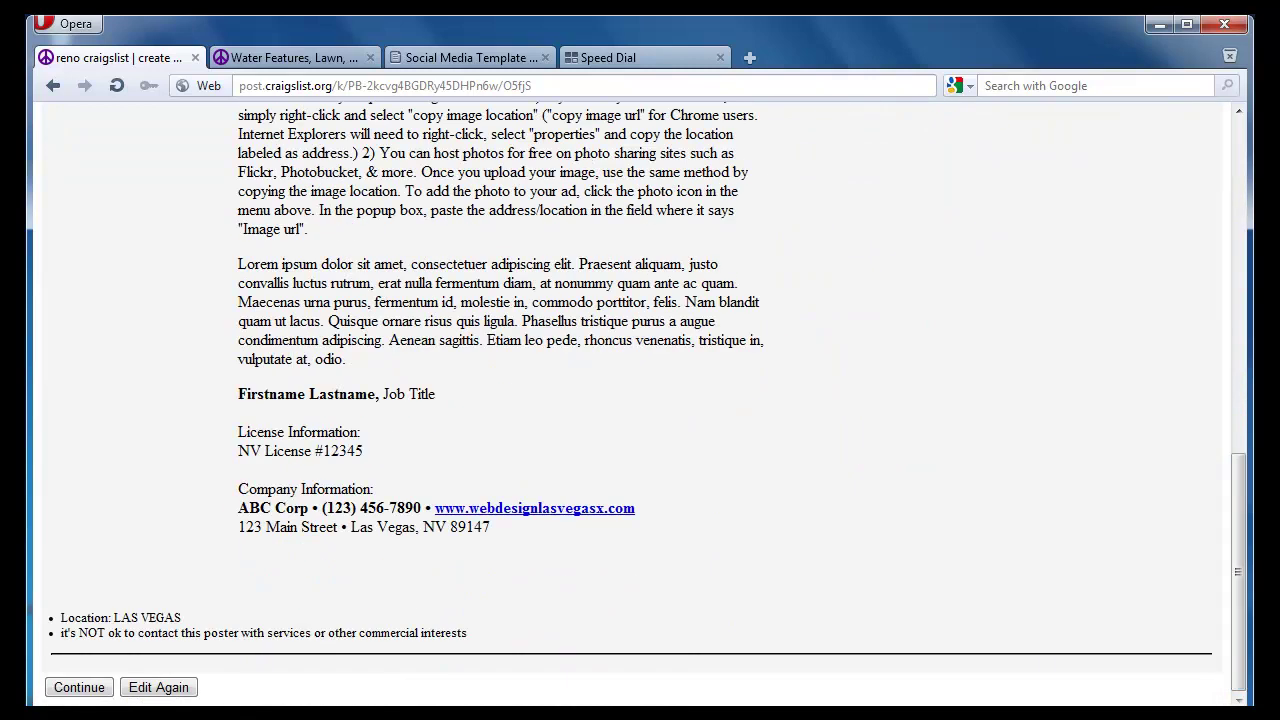
left_click(79, 687)
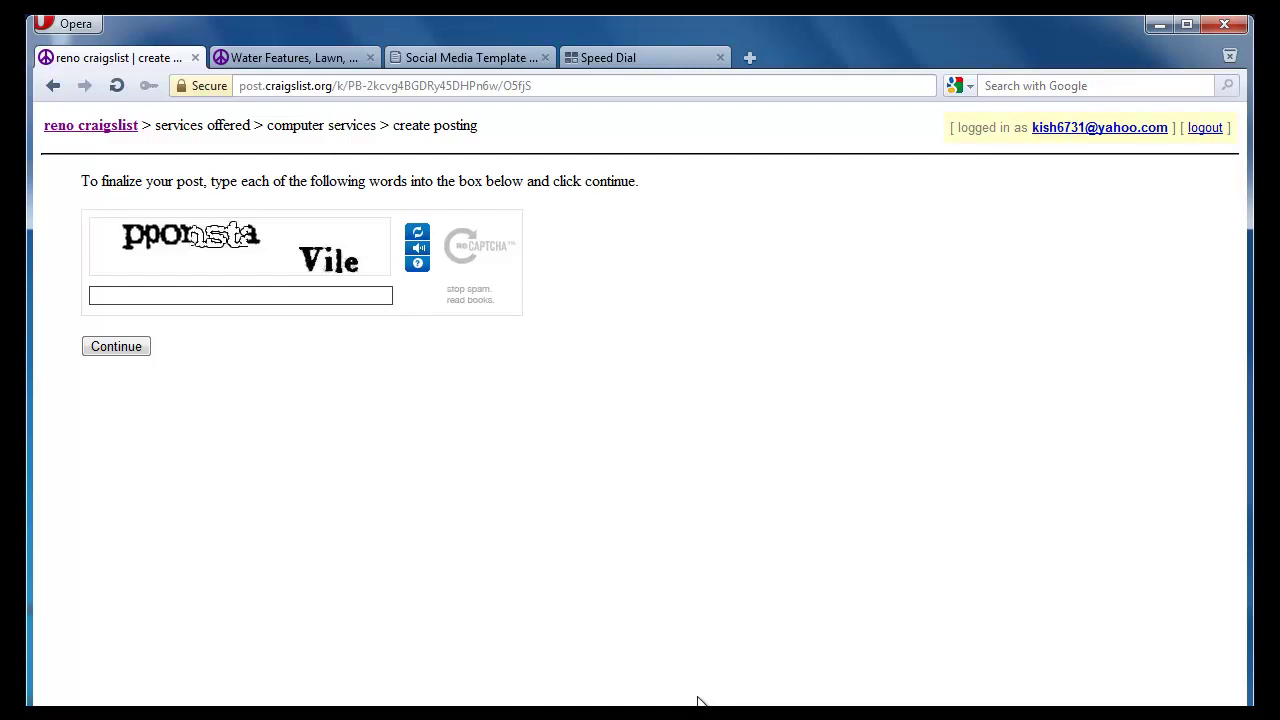
Return to the Classified Ad Wizard site and open its page for editing or modifying an existing ad
left_click(475, 60)
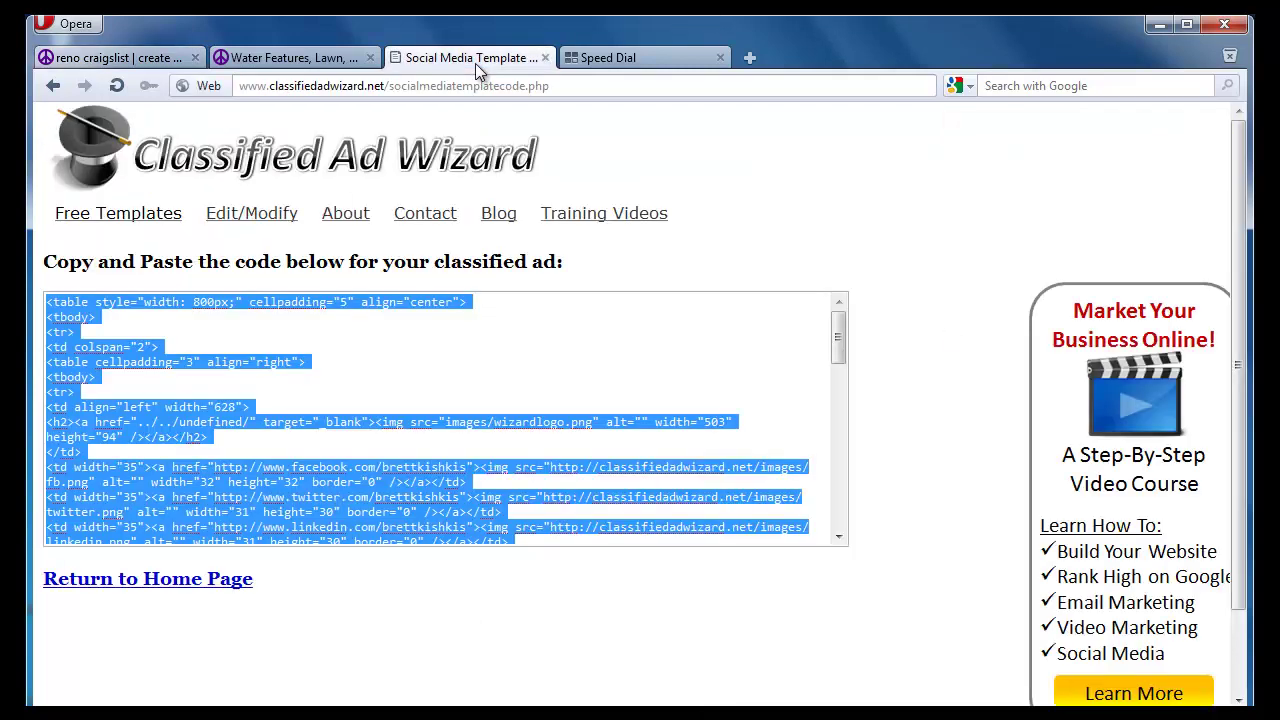
left_click(240, 214)
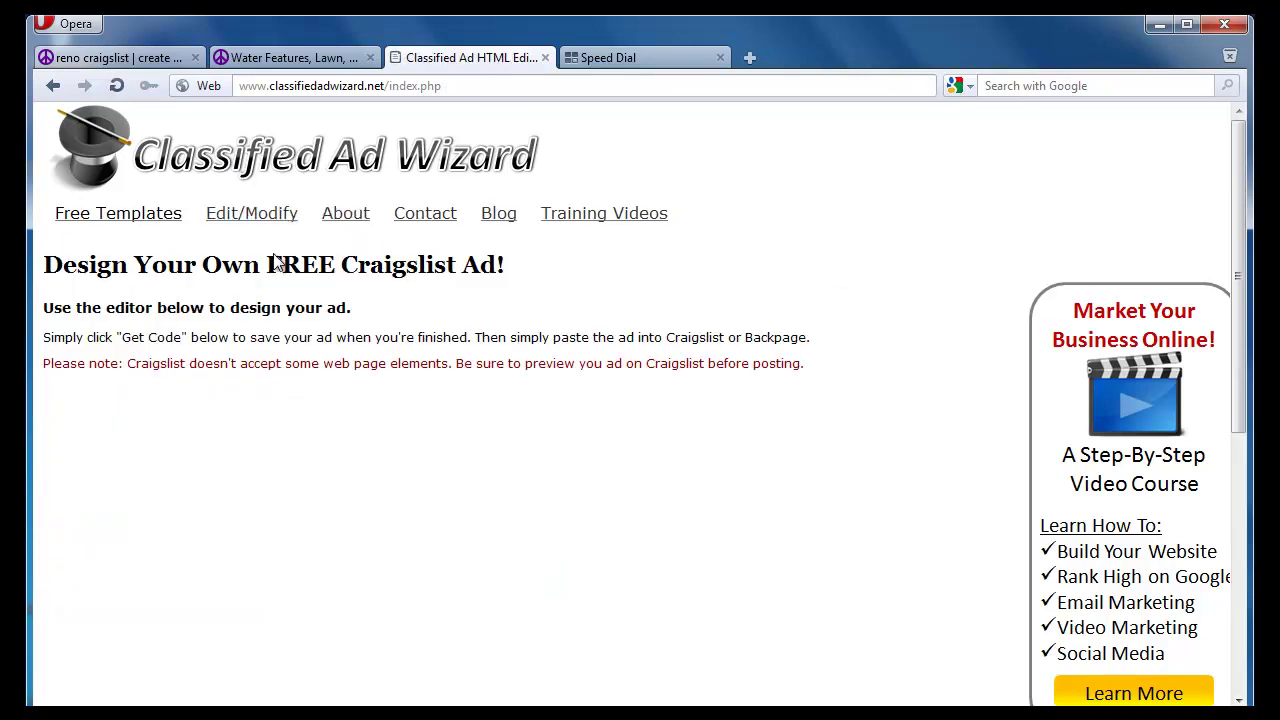
left_click(258, 220)
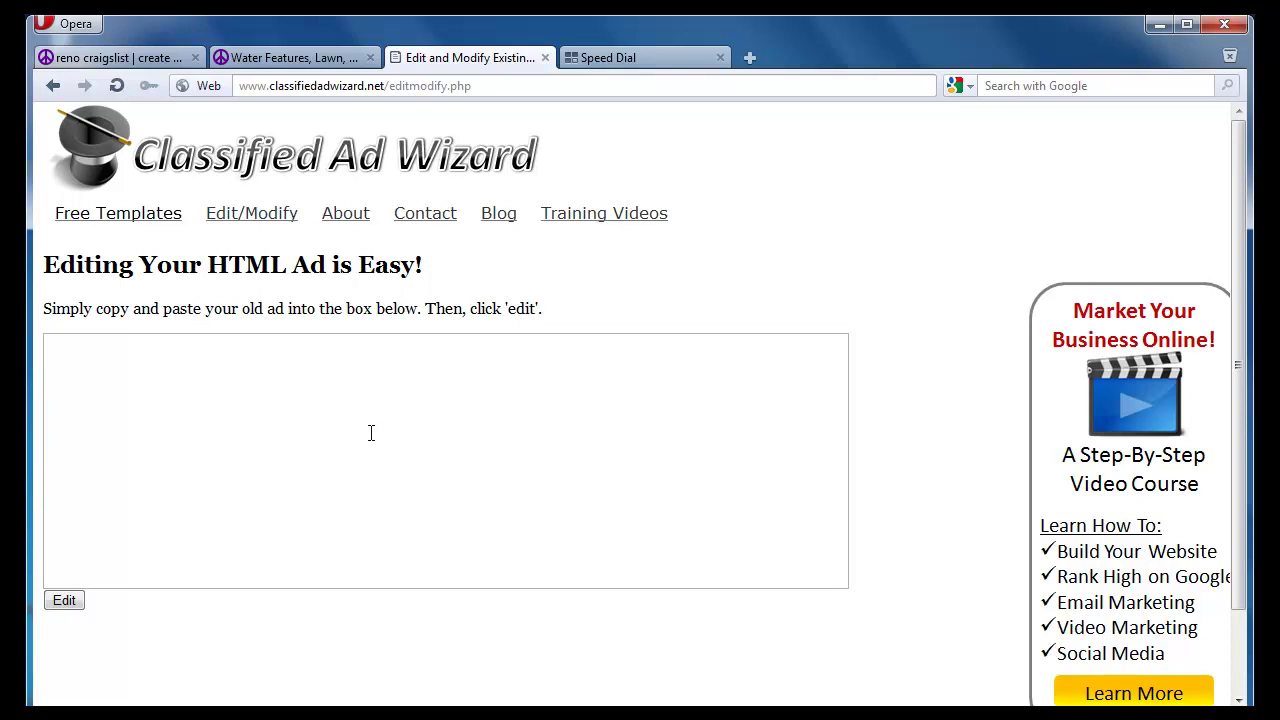
Copy the ad code from craigslist.txt again, paste it into the old-ad box and load it into the editor
key("alt+Tab")
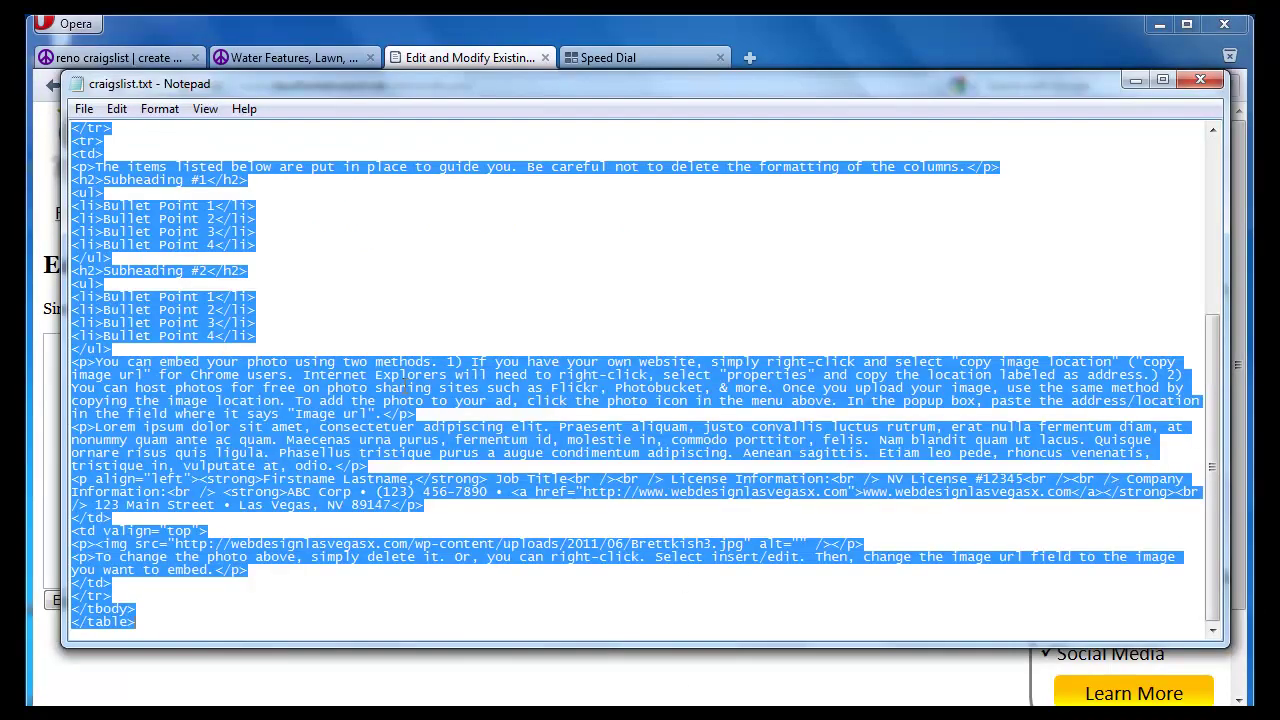
right_click(408, 392)
left_click(504, 455)
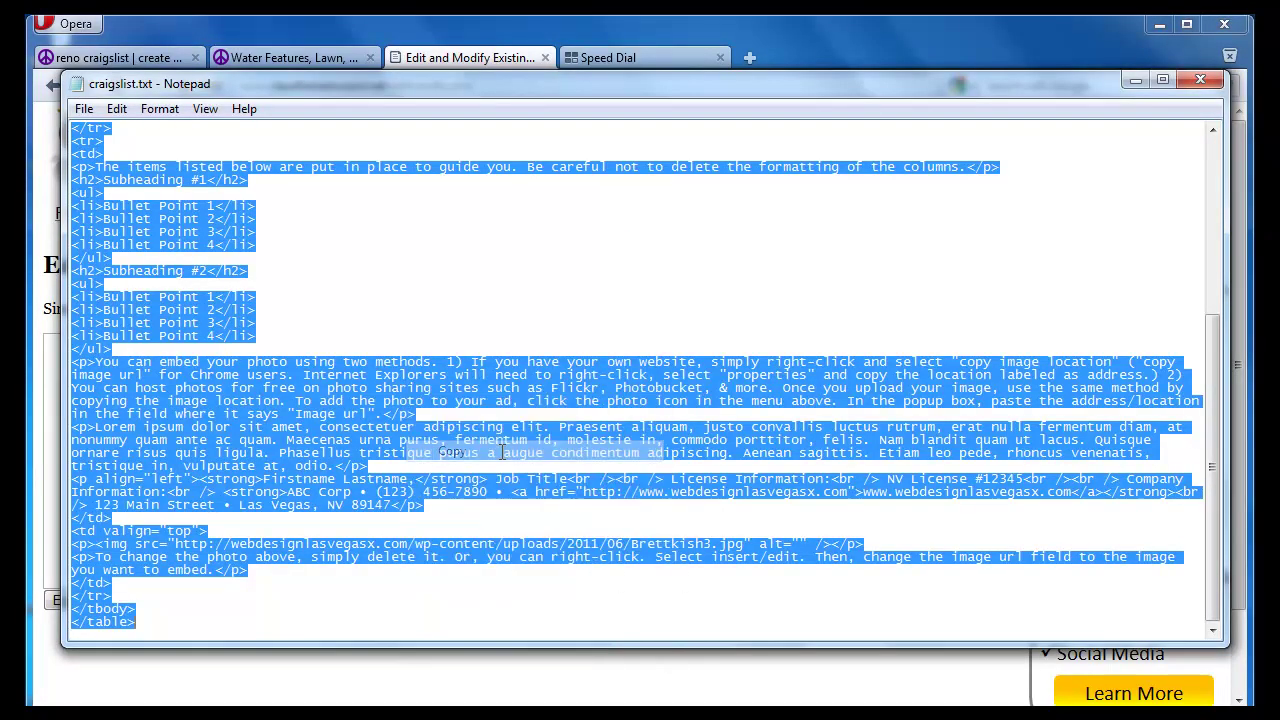
key("alt+Tab")
left_click(306, 391)
key("ctrl+v")
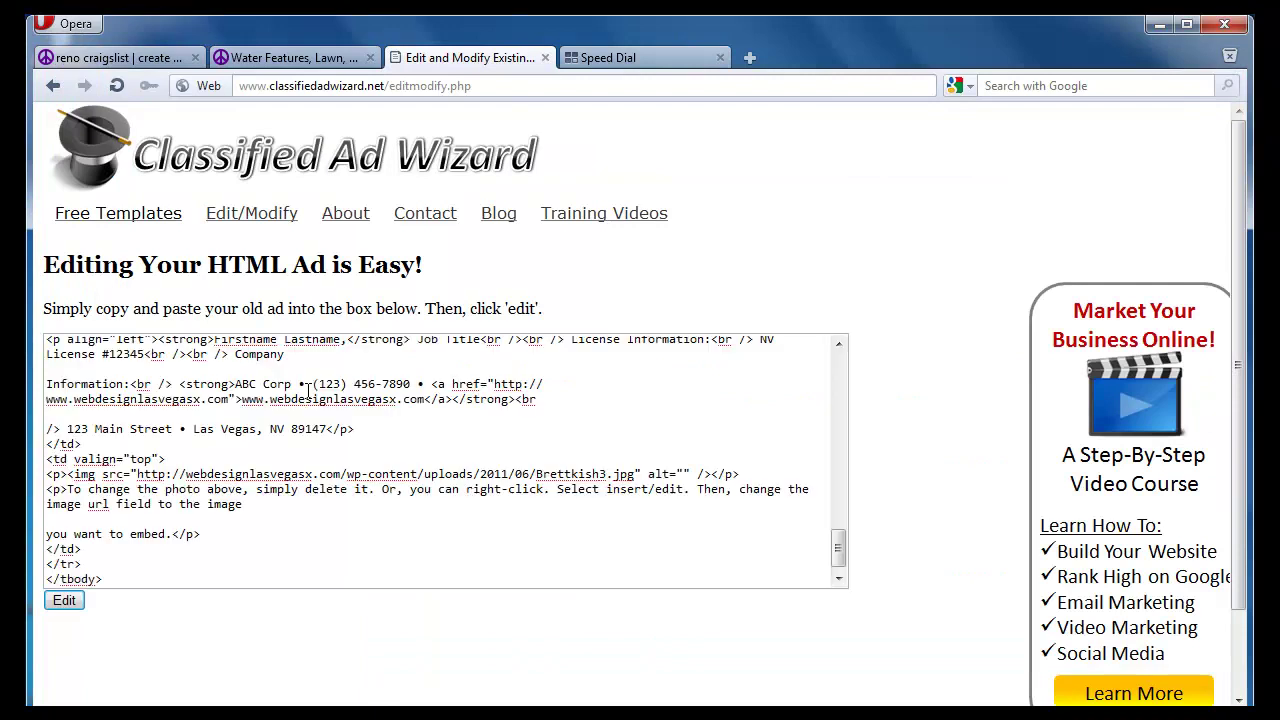
left_click(63, 604)
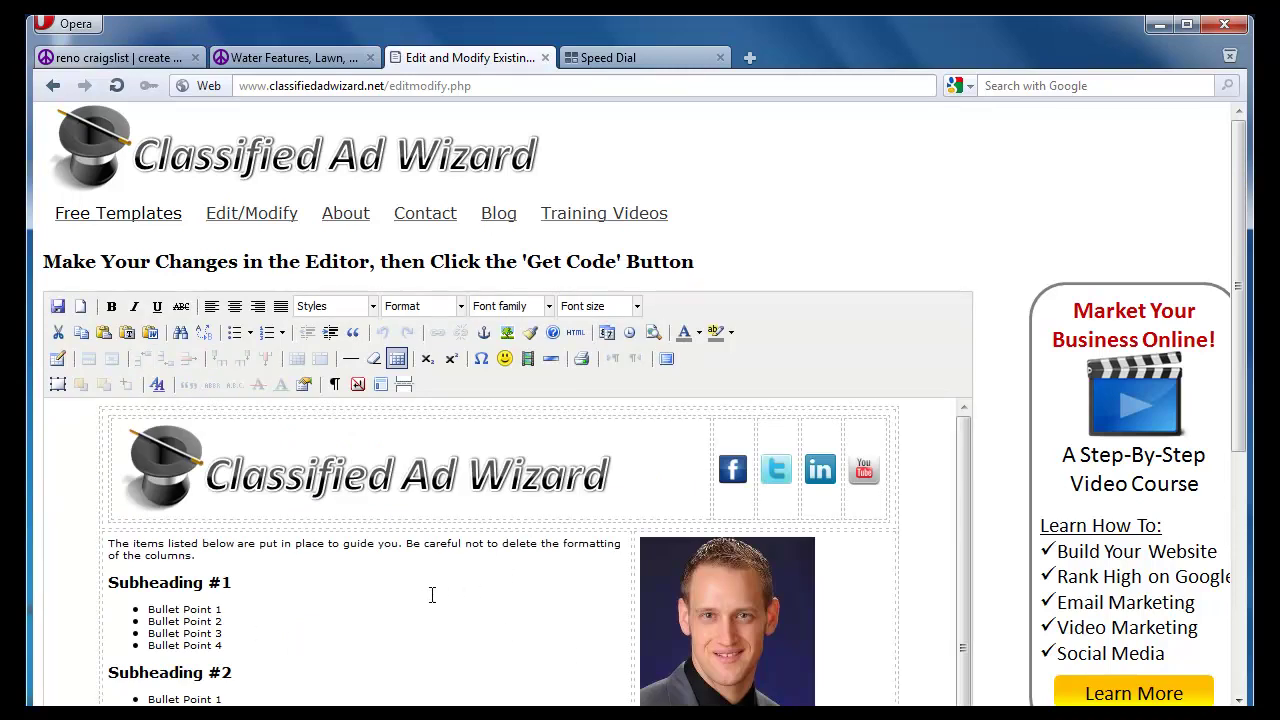
Look through the reloaded ad in the editor, generate its code and select all of the code
left_click_drag(1245, 320, 1244, 467)
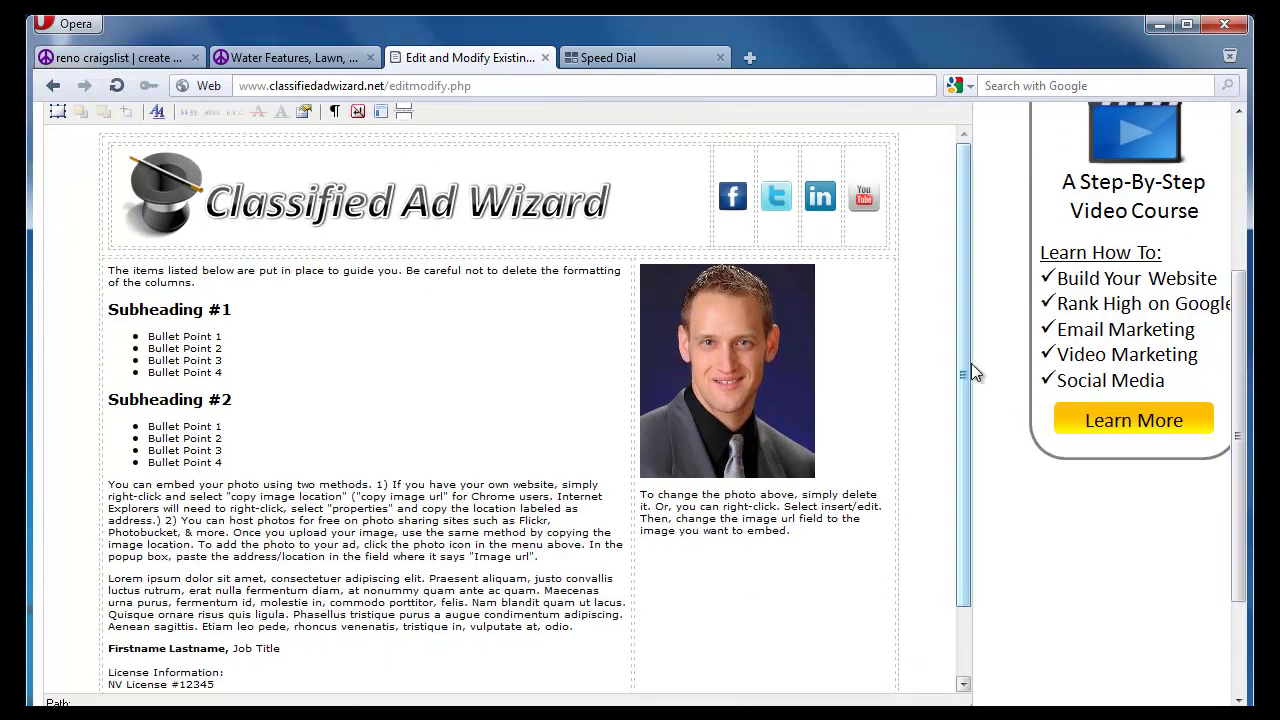
left_click_drag(966, 327, 953, 442)
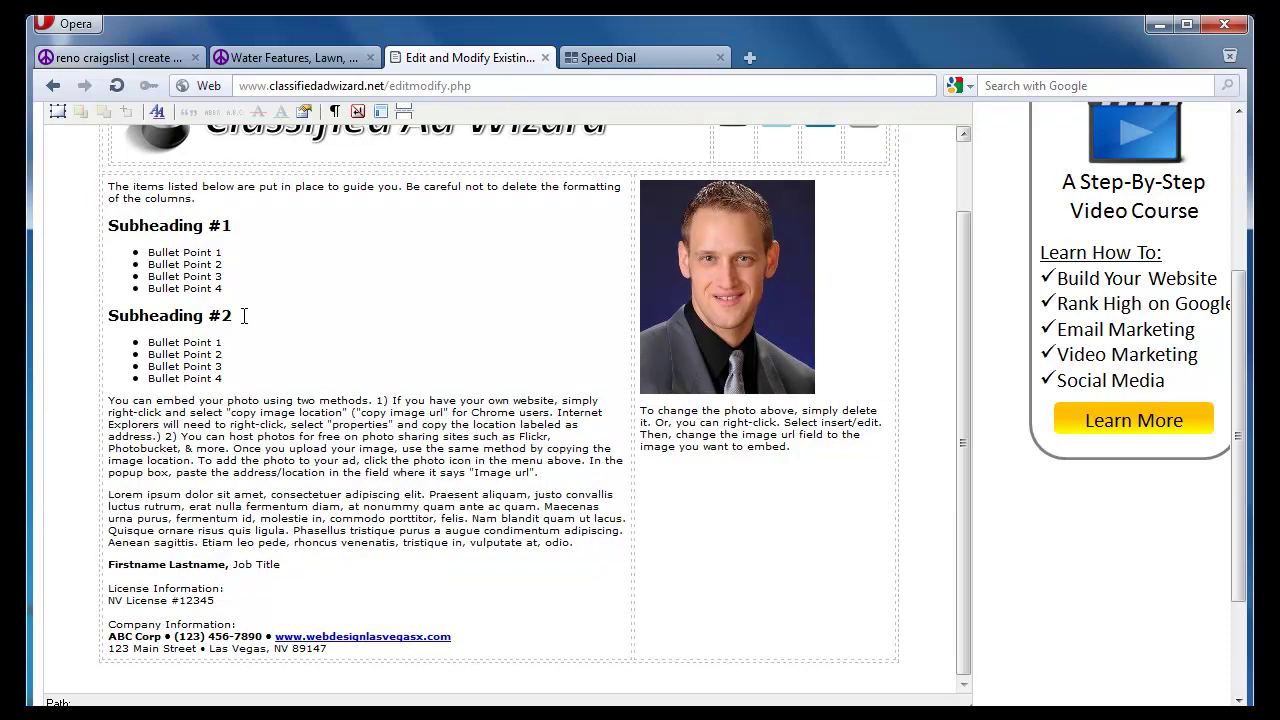
left_click_drag(1240, 524, 1245, 596)
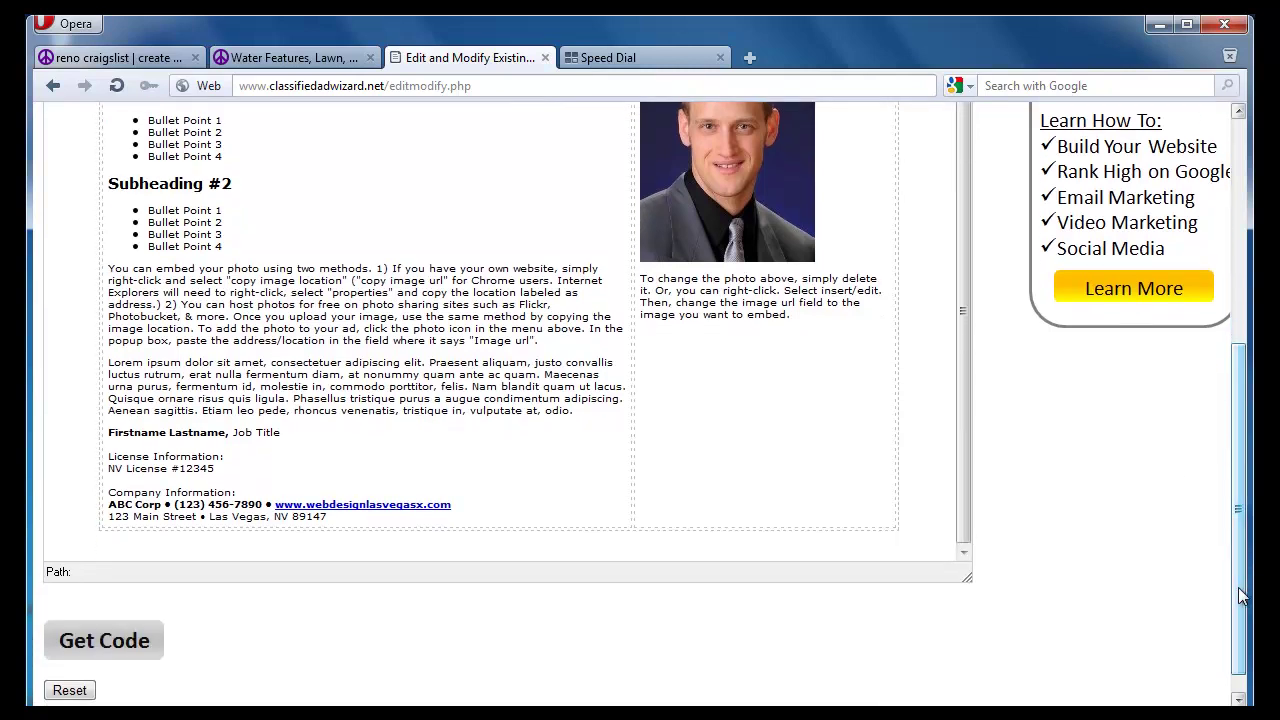
left_click(103, 640)
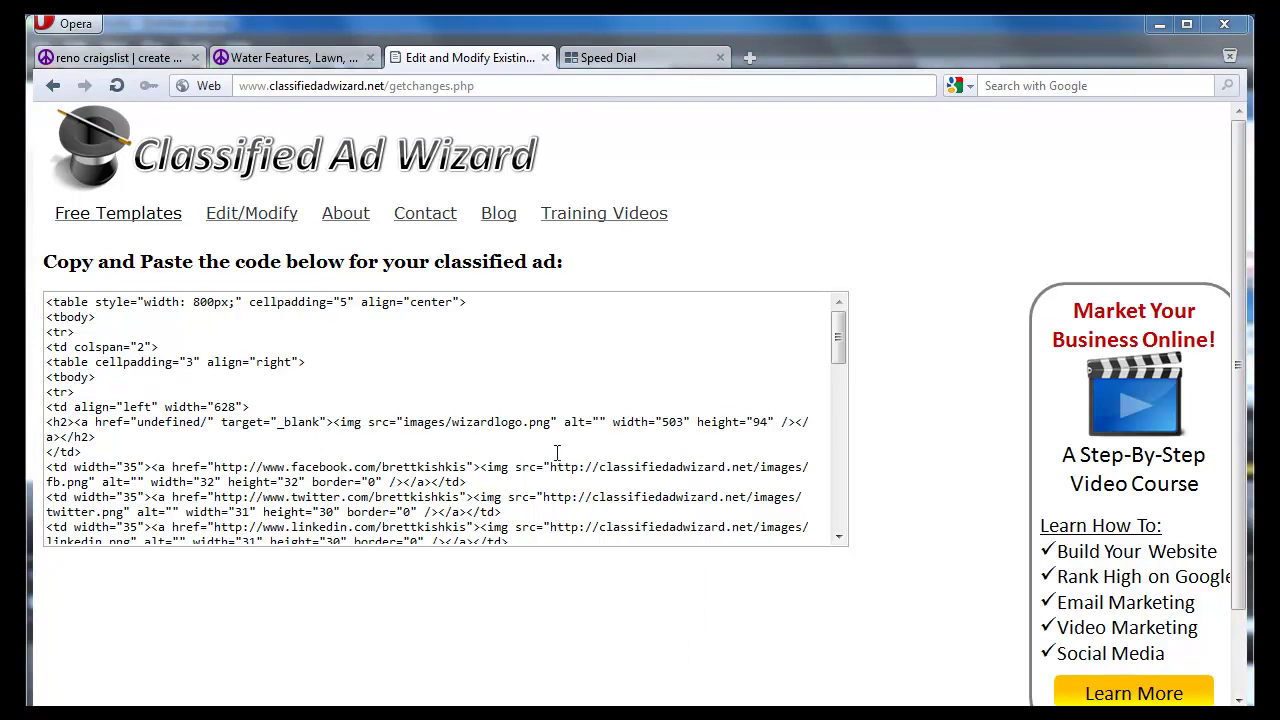
left_click(476, 385)
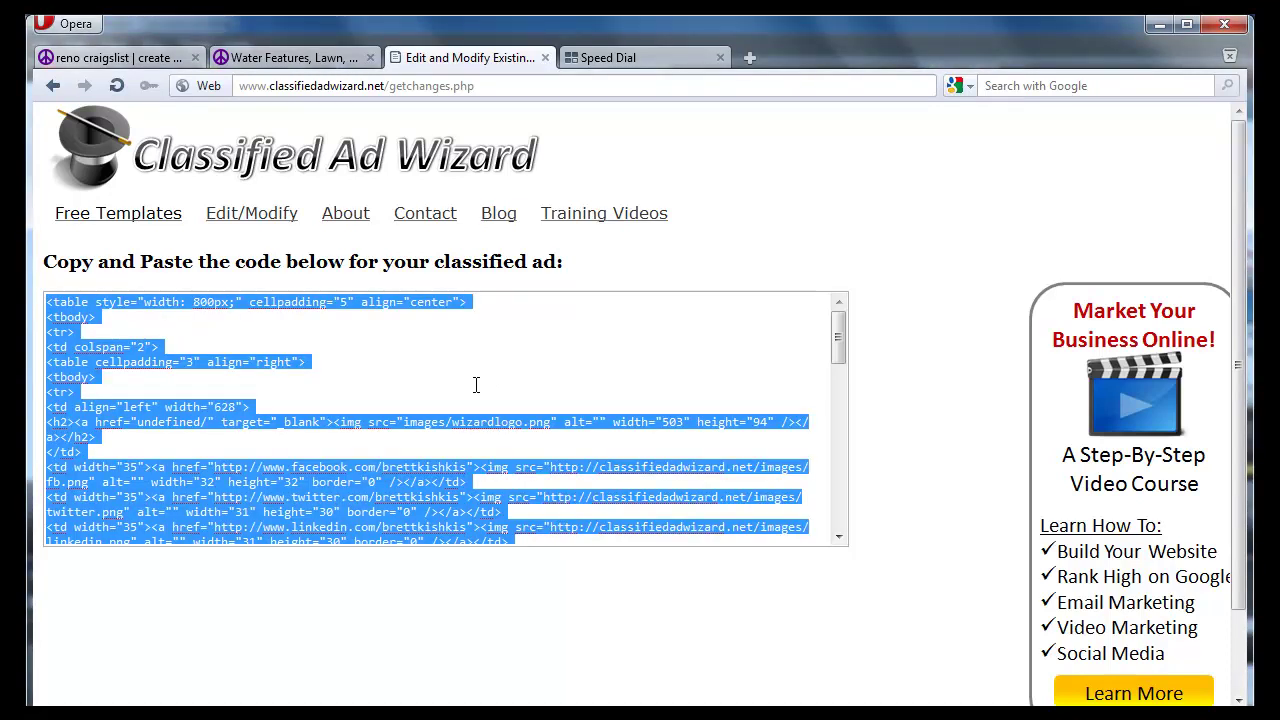